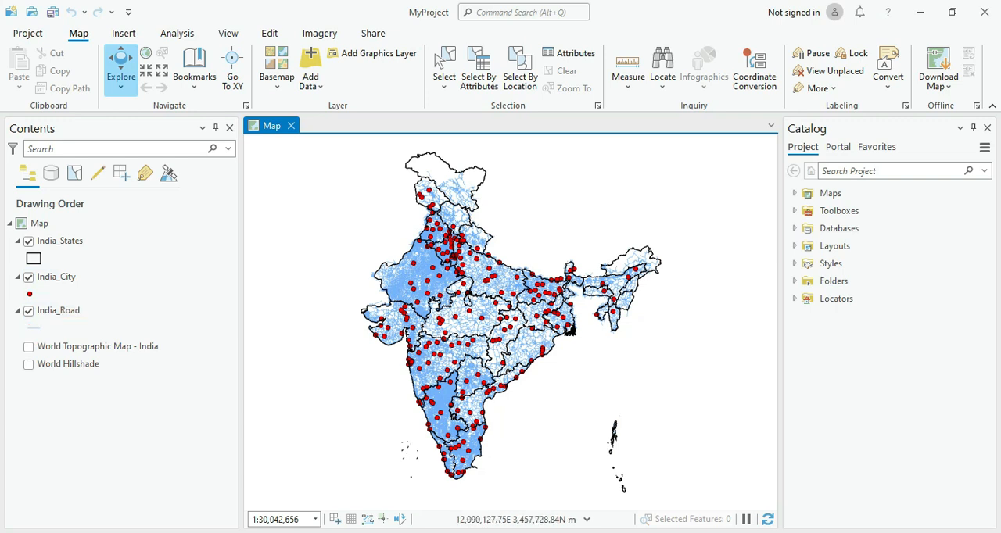
Step: Examine which feature classes the MyProject.gdb geodatabase contains, and collapse the Databases tree again
click(795, 228)
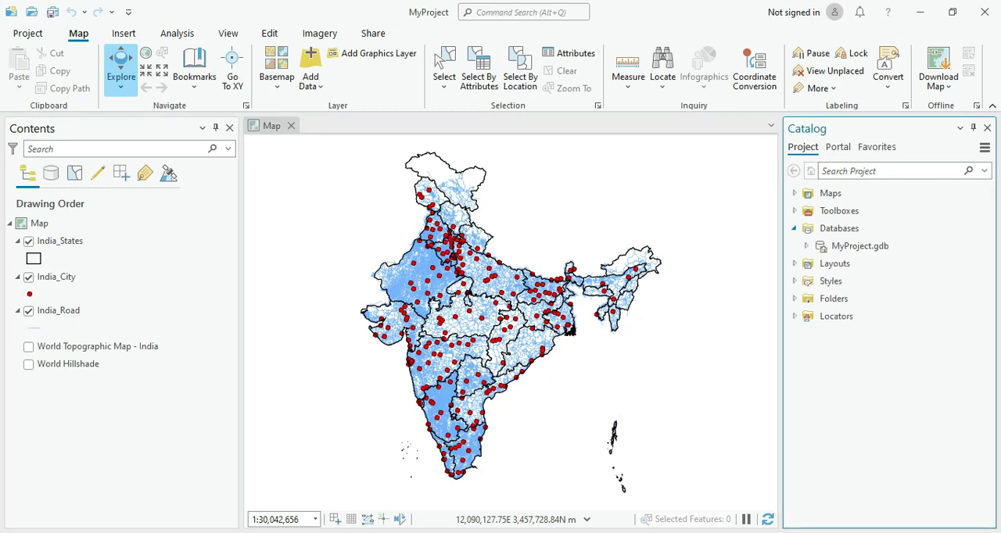
click(806, 245)
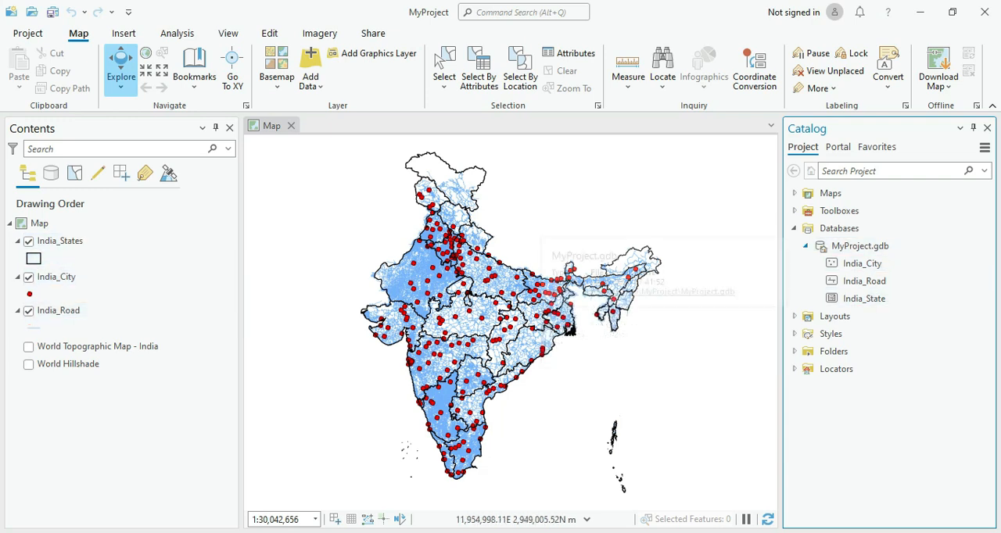
click(805, 246)
click(794, 228)
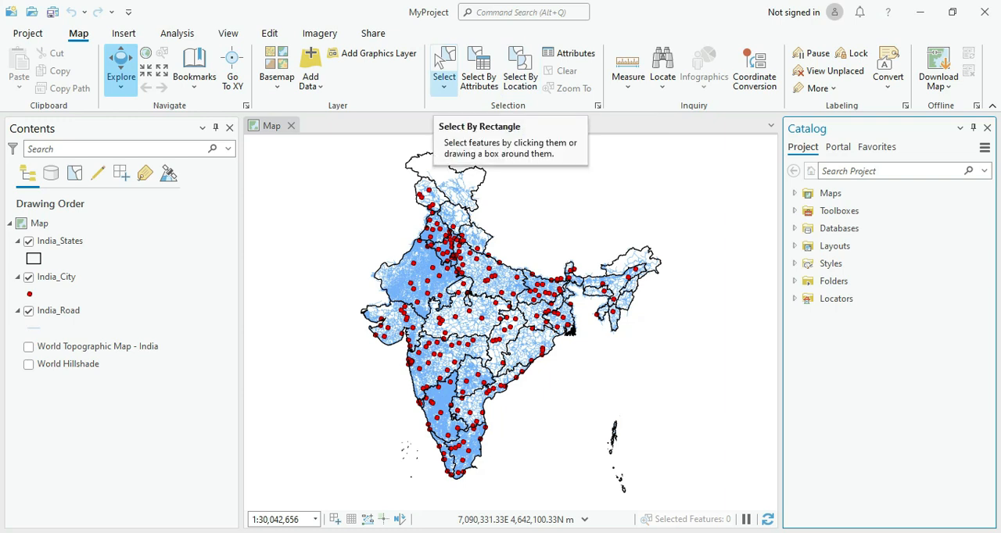
Step: Select the states, cities and roads in northwestern India with Select By Rectangle
click(443, 86)
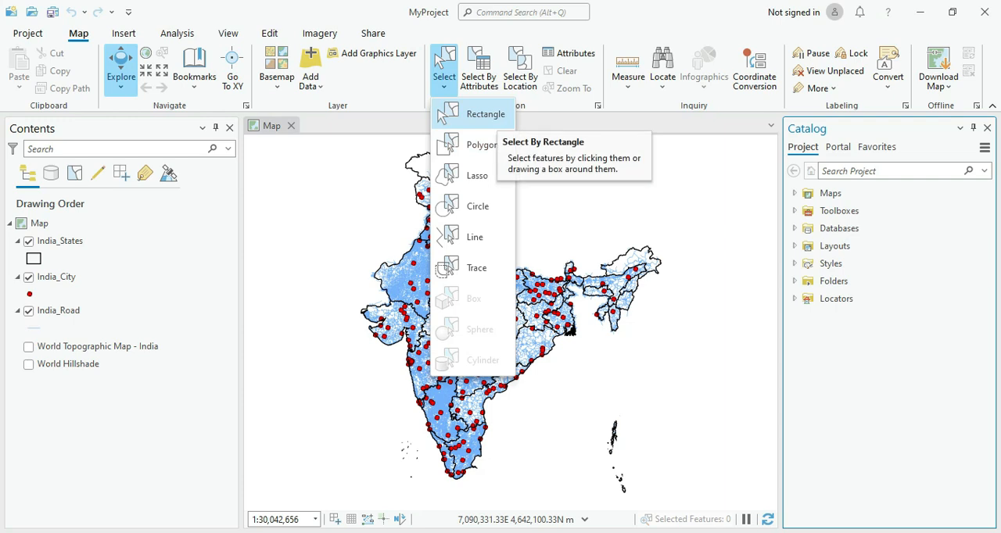
click(442, 115)
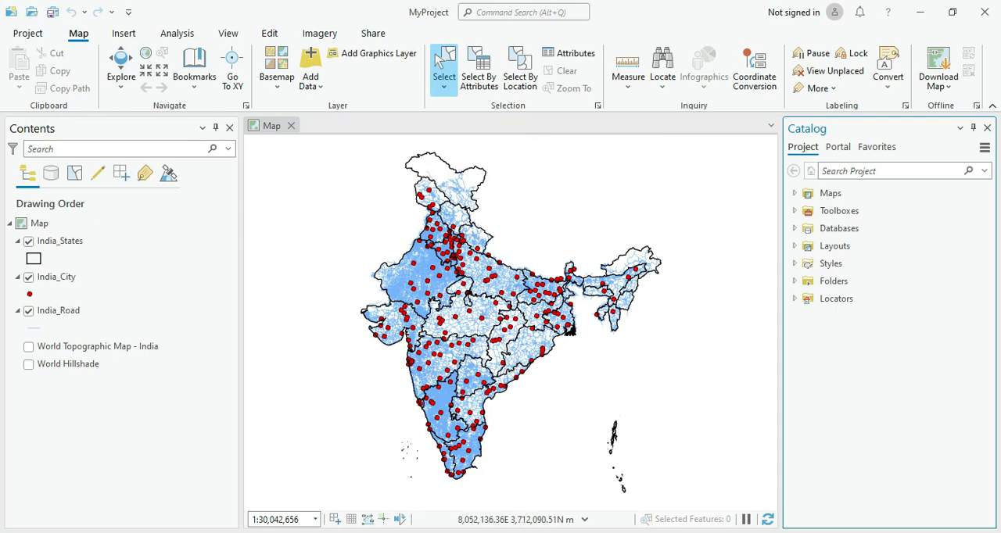
drag(395, 221, 449, 263)
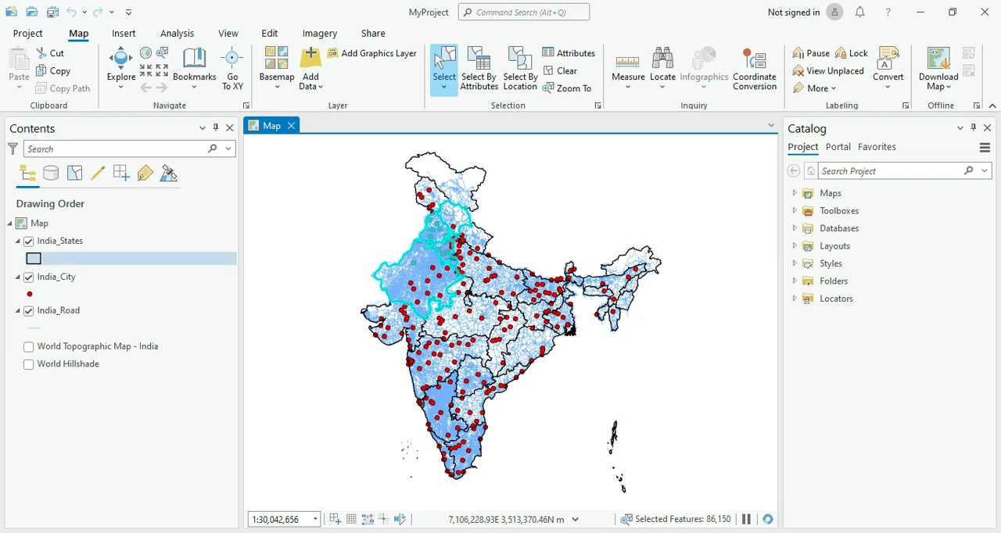
Step: Turn off the India_Road and India_States layers and clear the selection, leaving only India_City displayed
click(28, 310)
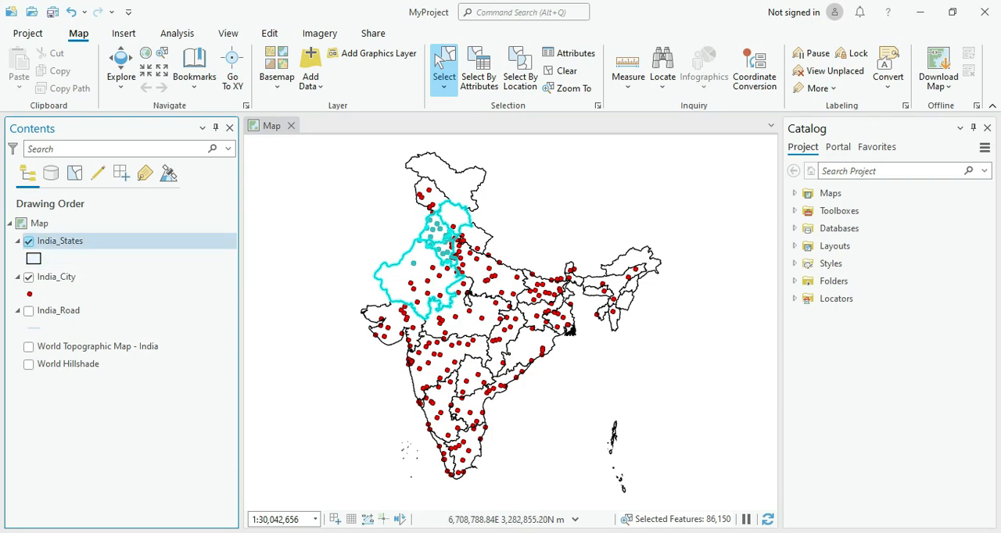
click(28, 241)
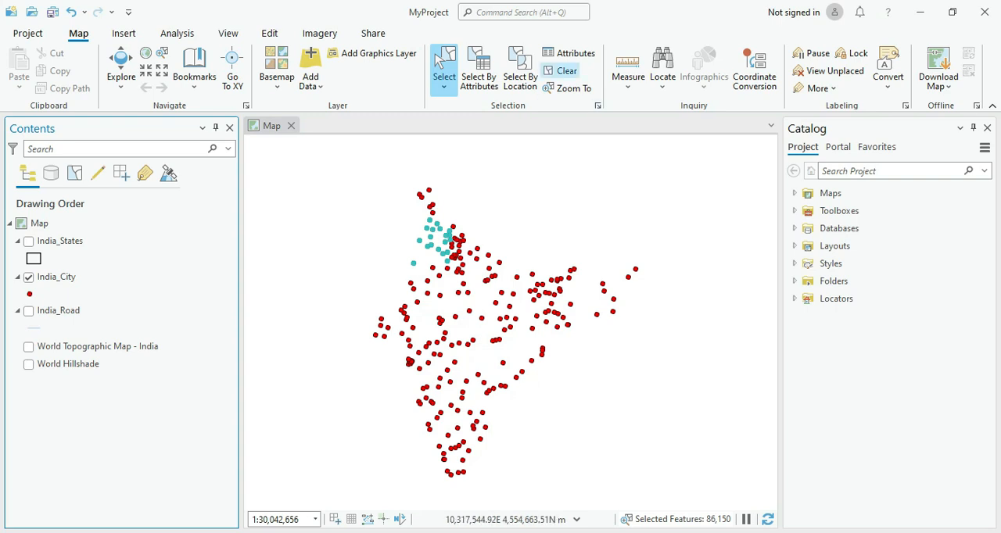
click(561, 71)
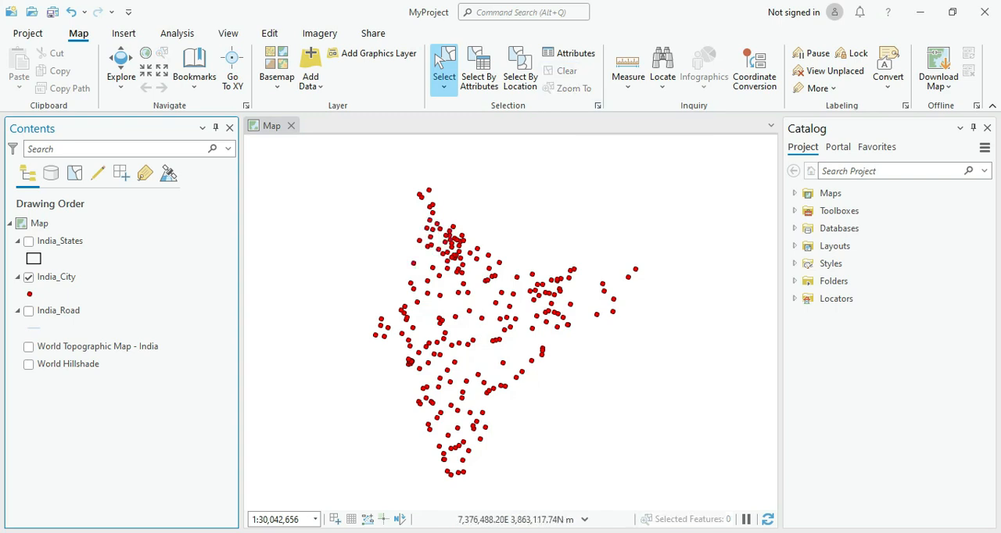
click(29, 241)
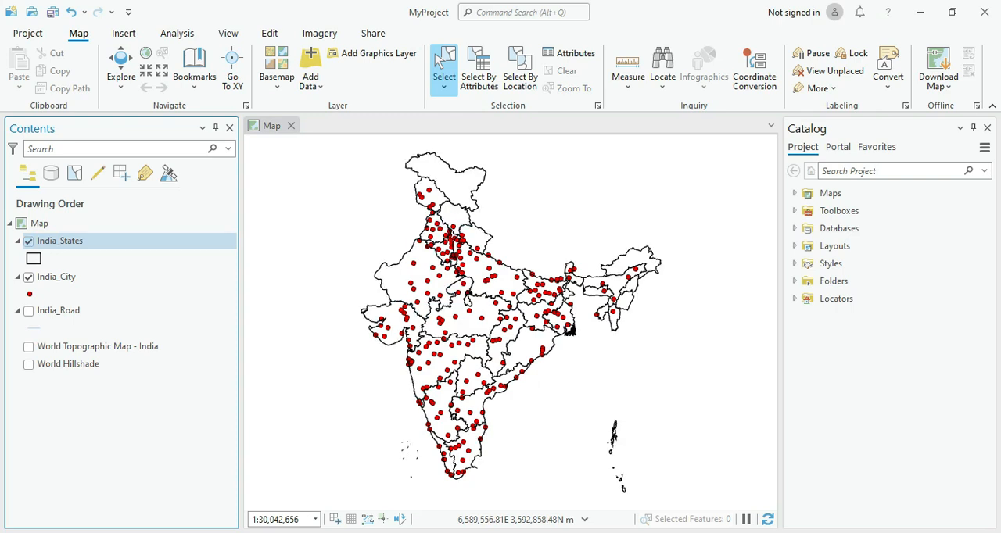
click(29, 241)
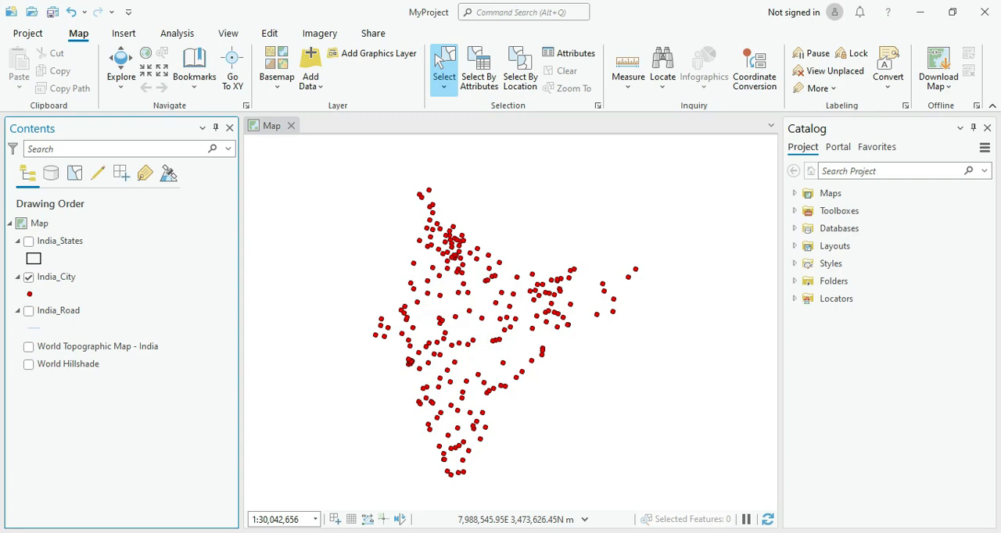
Step: Select India_City points by rectangle in northern, western and central India in turn, and clear the selection
drag(397, 239, 480, 302)
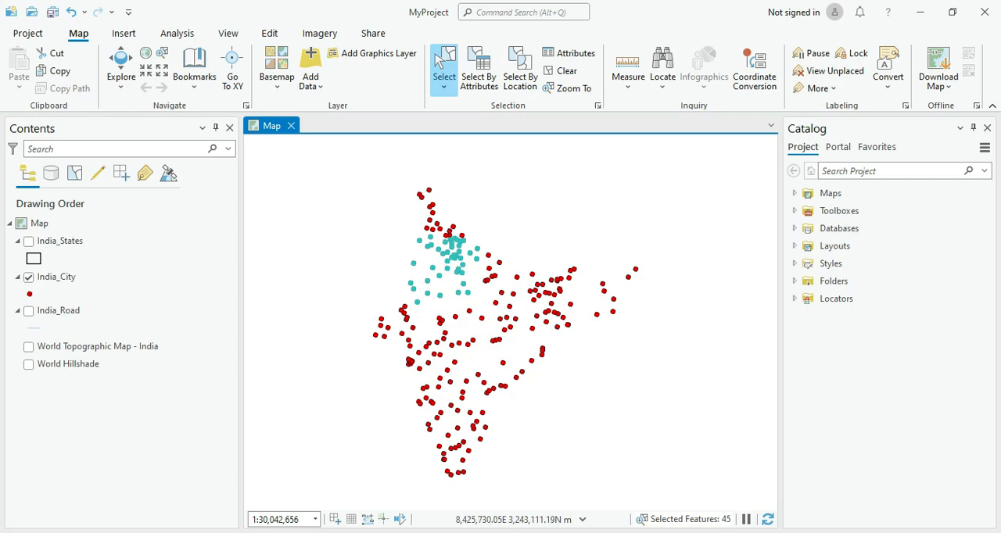
drag(431, 340, 442, 349)
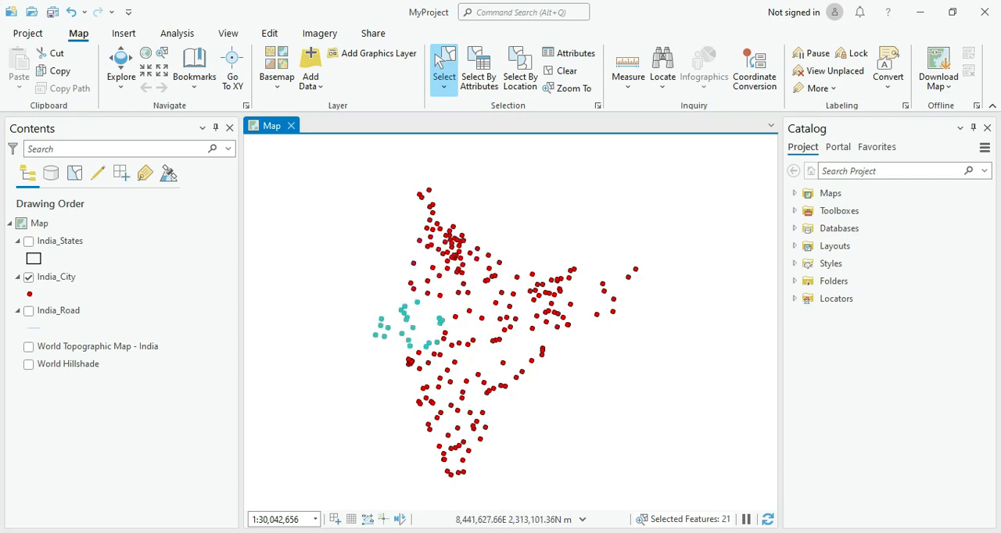
drag(454, 305, 495, 345)
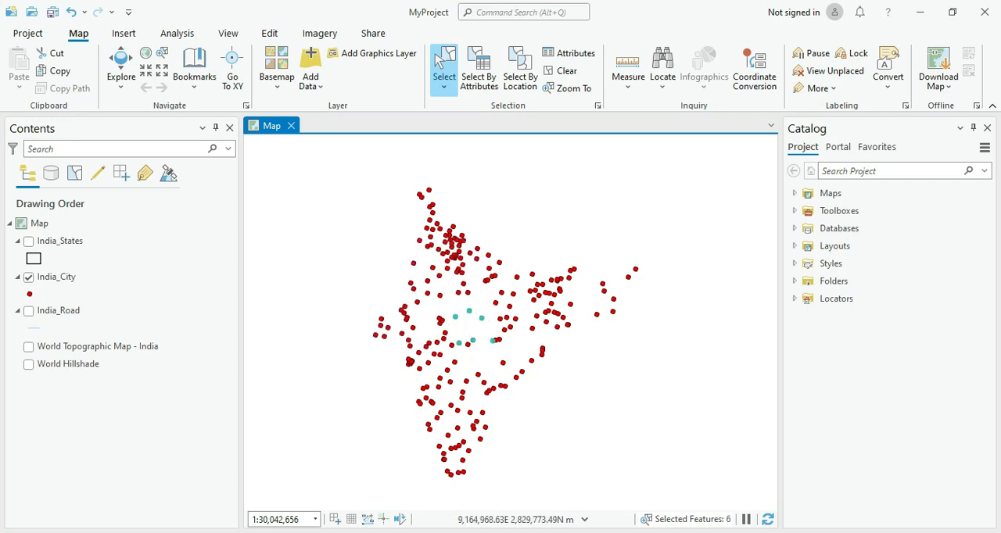
click(562, 70)
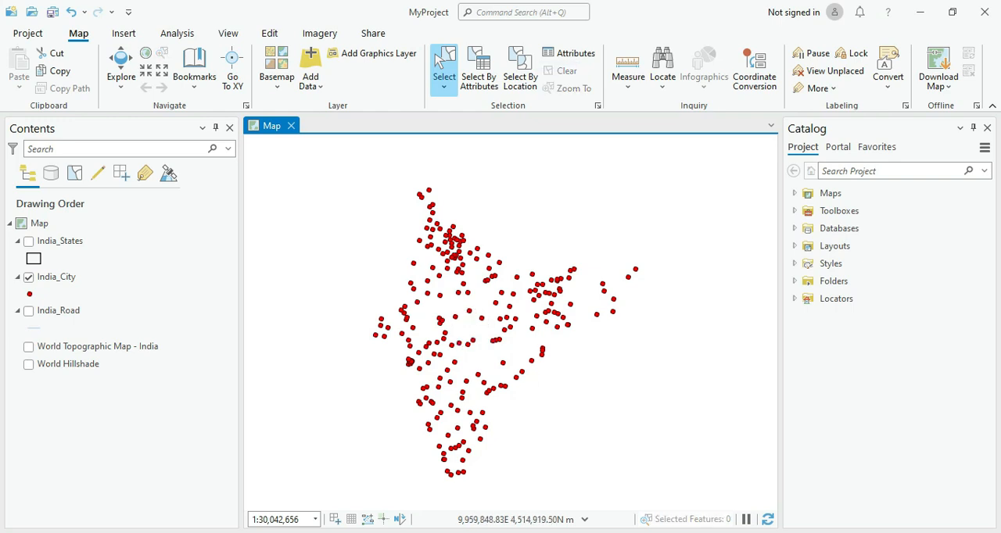
Step: Select the northern India_City points by drawing a six-corner polygon with Select By Polygon, and clear the selection
click(443, 86)
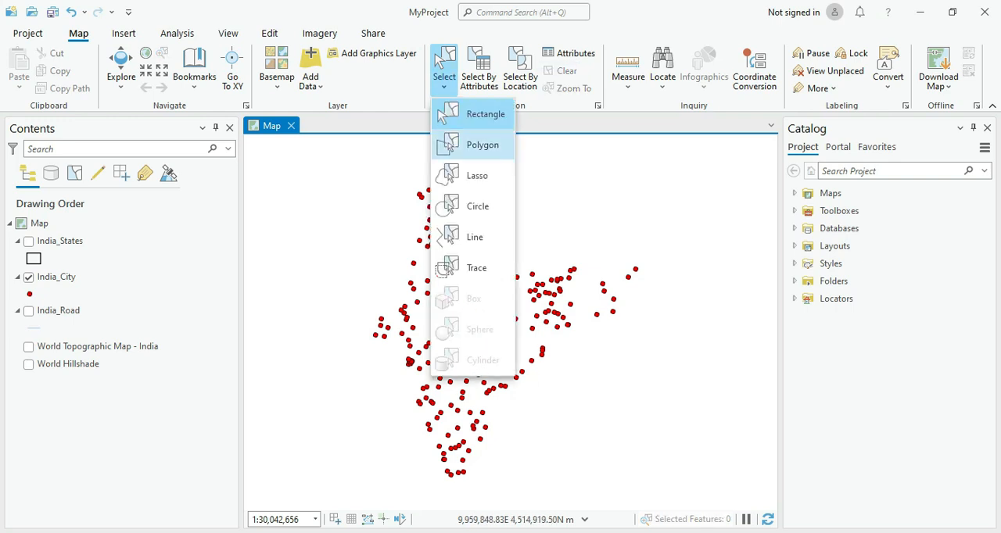
click(473, 146)
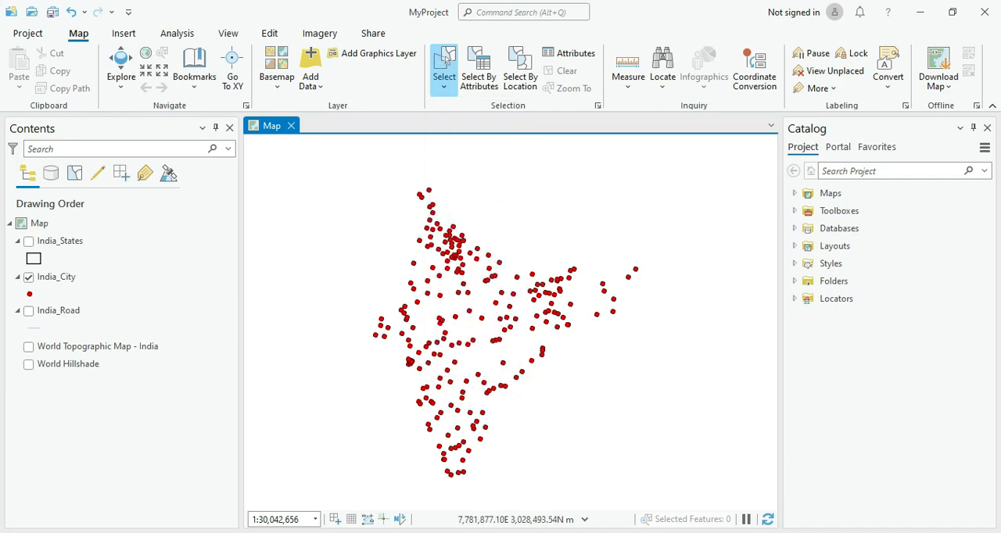
click(387, 283)
click(404, 226)
click(488, 237)
click(496, 284)
click(453, 315)
double_click(403, 306)
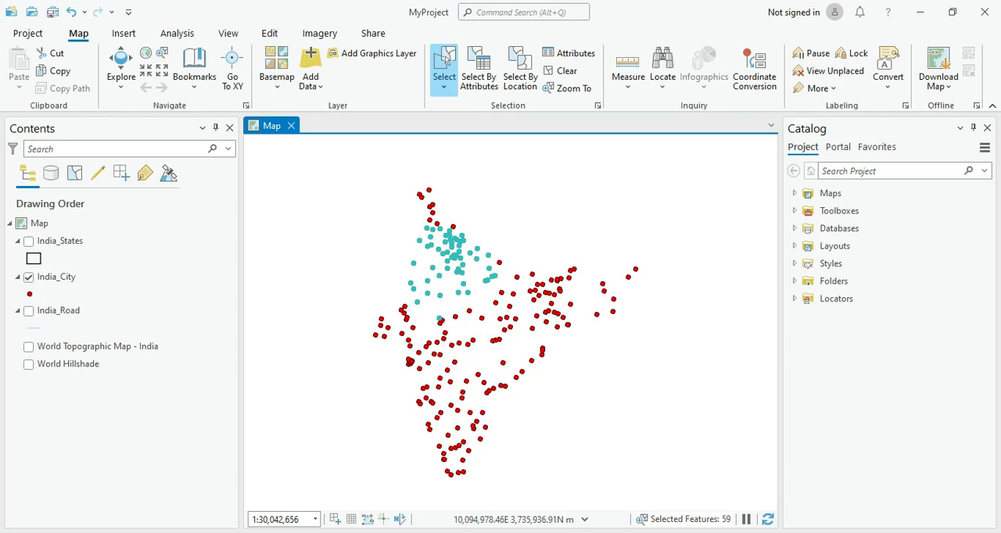
click(562, 70)
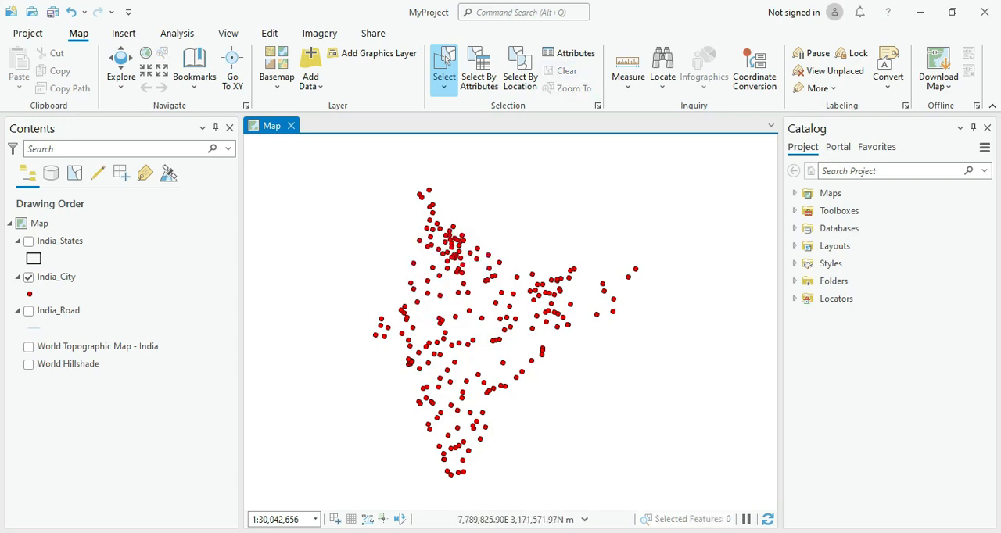
Step: Select the India_City points across central India by drawing a larger five-corner polygon, and clear the selection
click(488, 213)
click(534, 272)
click(547, 377)
click(390, 386)
double_click(364, 304)
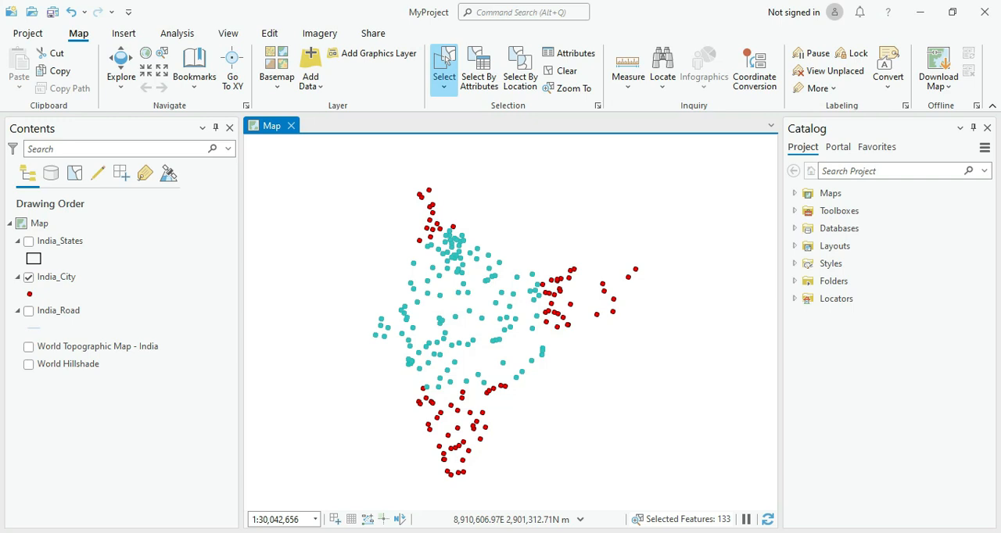
click(561, 70)
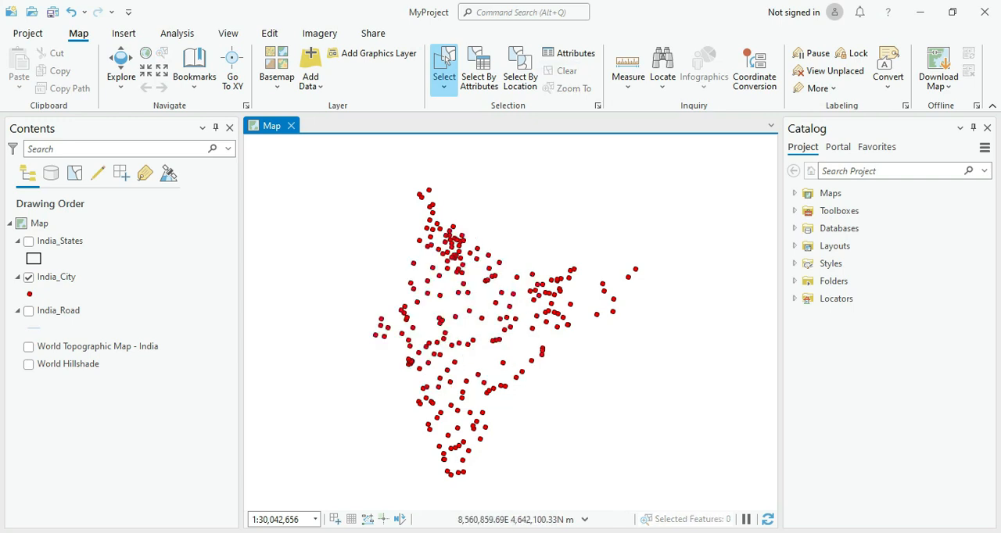
Step: Select most of the India_City points with a freehand loop using Select By Lasso, and clear the selection
click(443, 87)
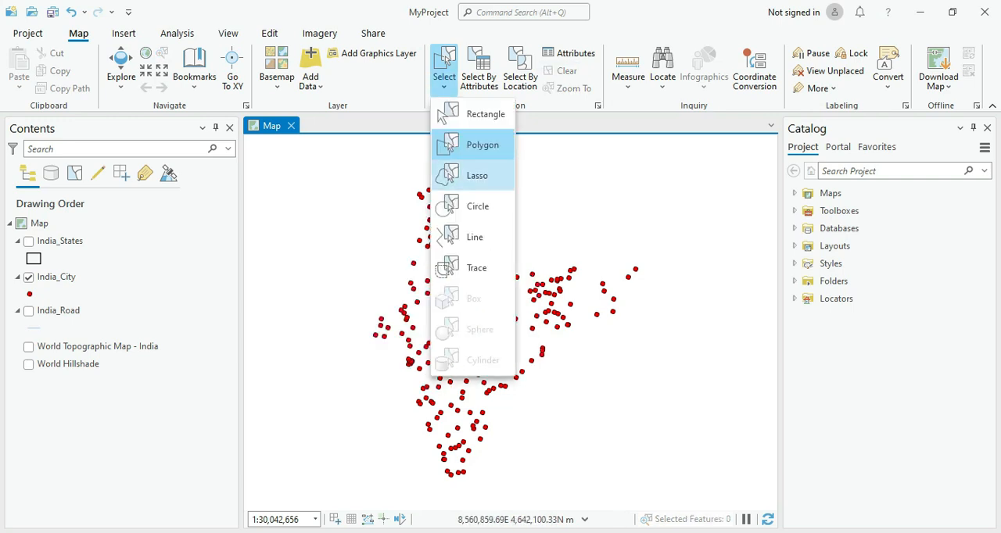
click(469, 177)
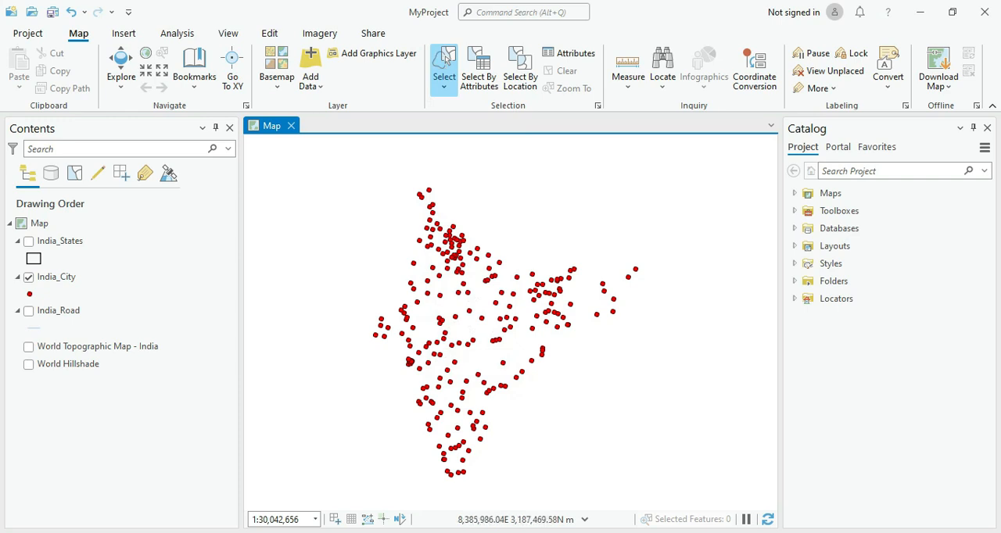
mouse_move(382, 290)
mouse_down()
mouse_move(411, 229)
mouse_move(480, 225)
mouse_move(540, 267)
mouse_move(552, 312)
mouse_move(547, 350)
mouse_move(478, 360)
mouse_move(520, 411)
mouse_move(469, 462)
mouse_move(383, 418)
mouse_move(391, 348)
mouse_move(346, 328)
mouse_move(350, 298)
mouse_move(382, 291)
mouse_up()
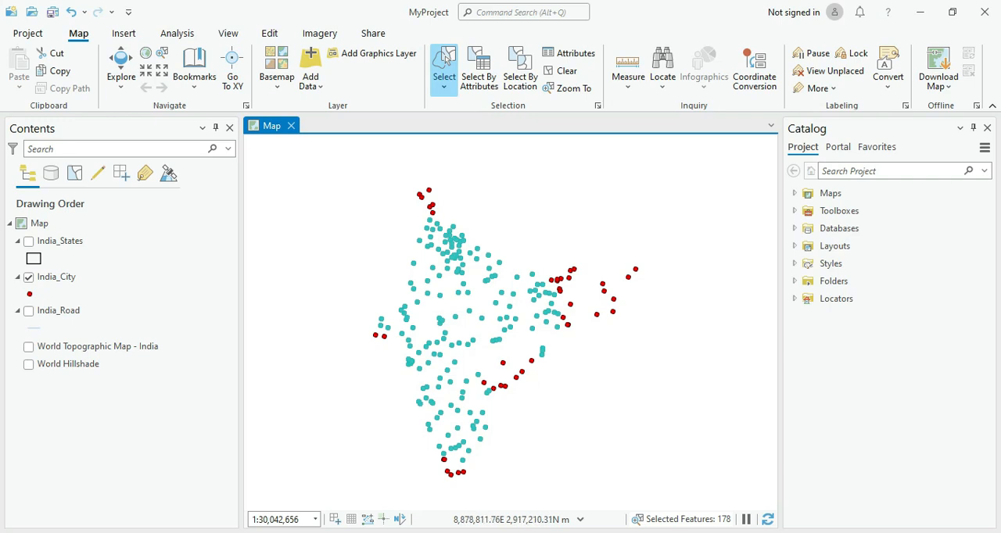
click(561, 70)
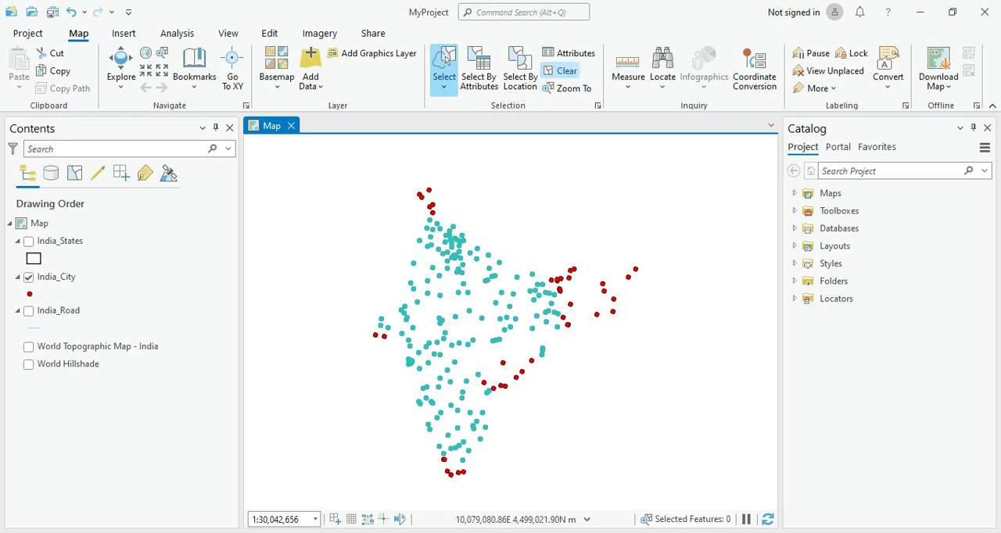
Step: Select India_City points by circle, once around central India and once around eastern India, and clear the selection
click(443, 86)
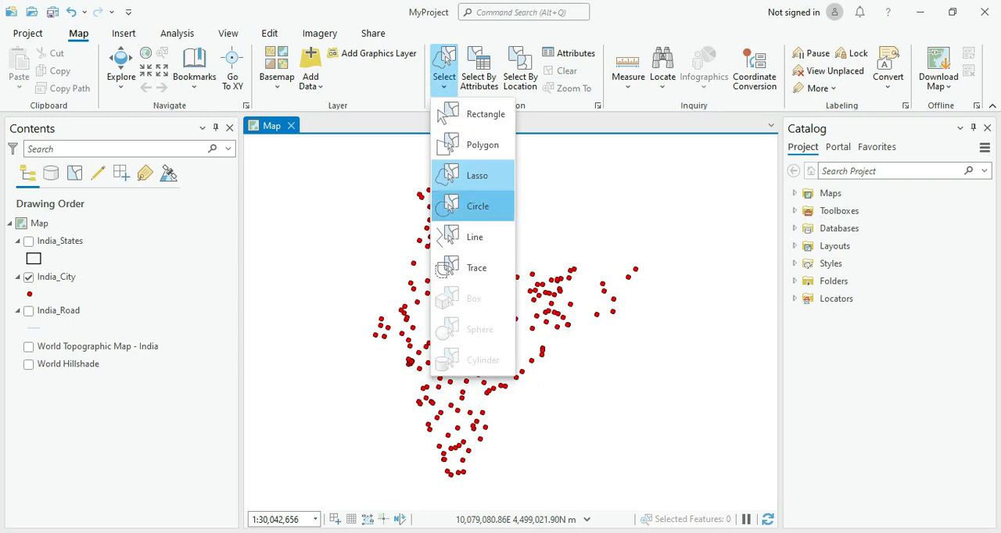
click(475, 205)
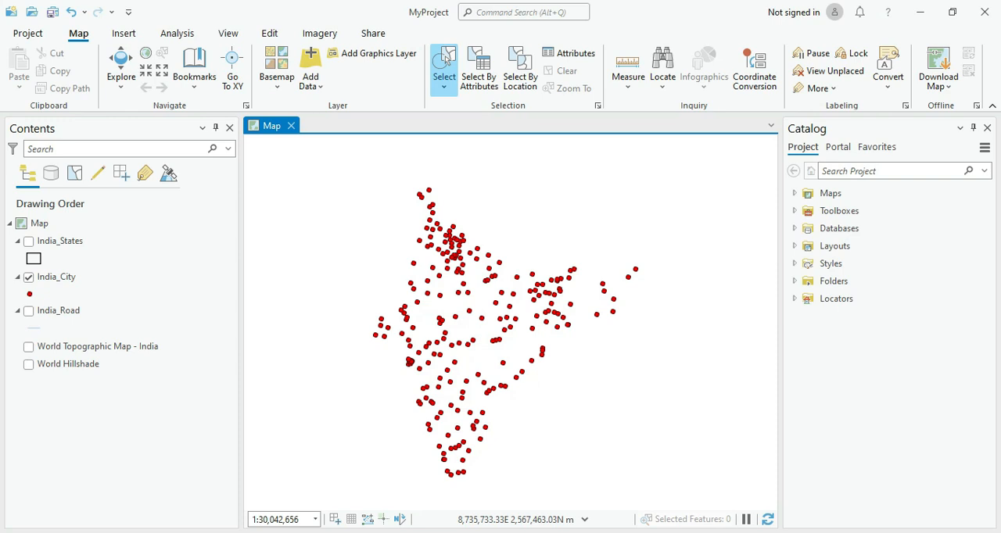
drag(465, 324, 405, 253)
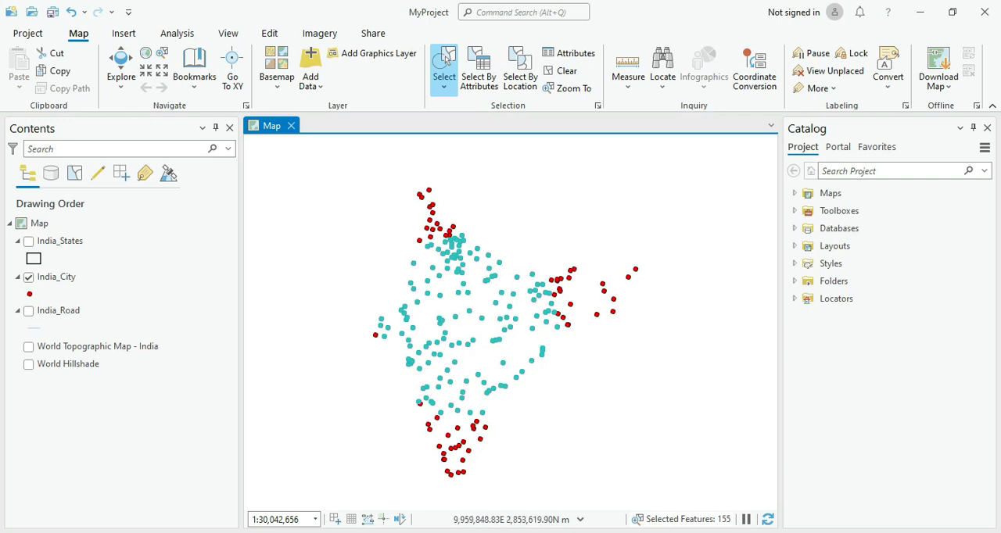
drag(588, 296, 567, 263)
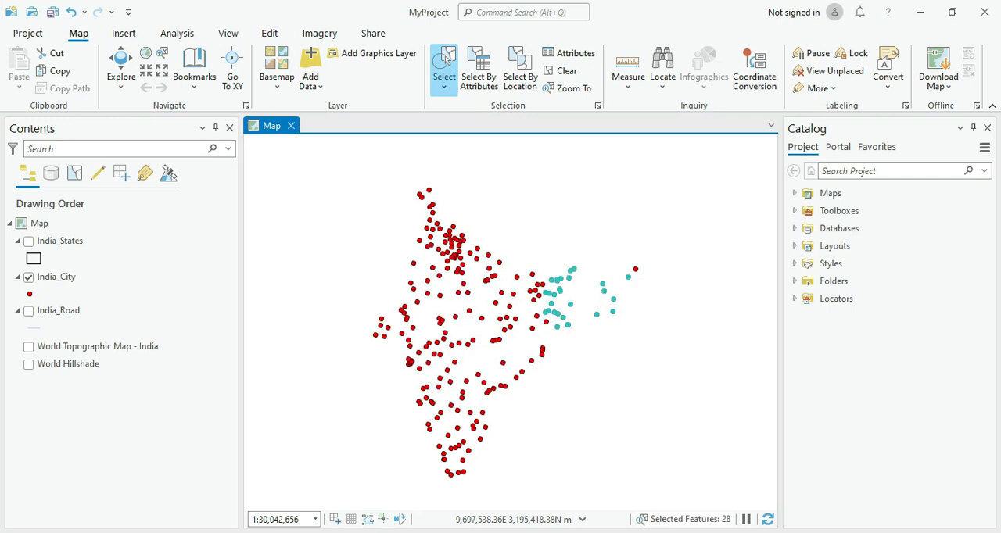
click(561, 70)
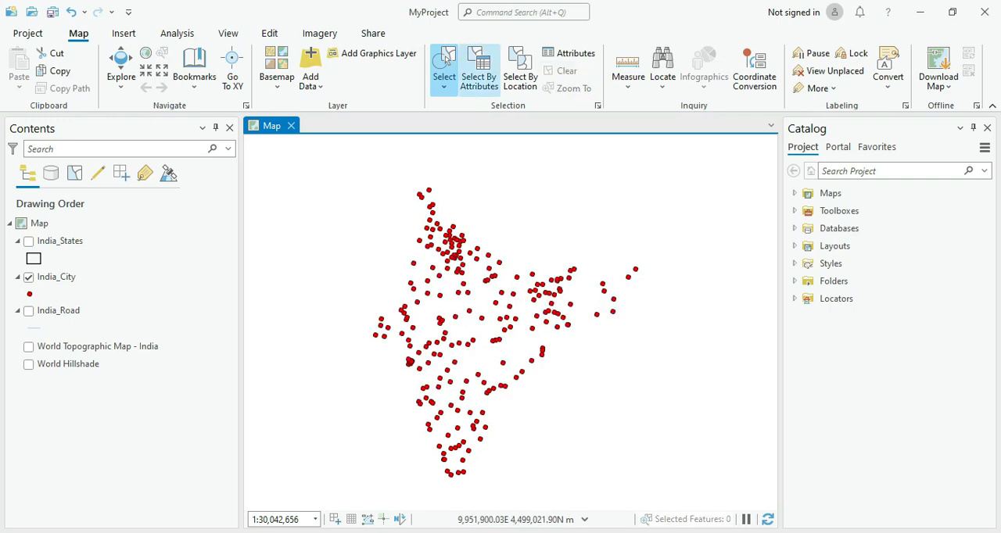
Step: Display only India_States and use Select By Line to select states across northern India, and in a separate selection across south-central India
click(444, 86)
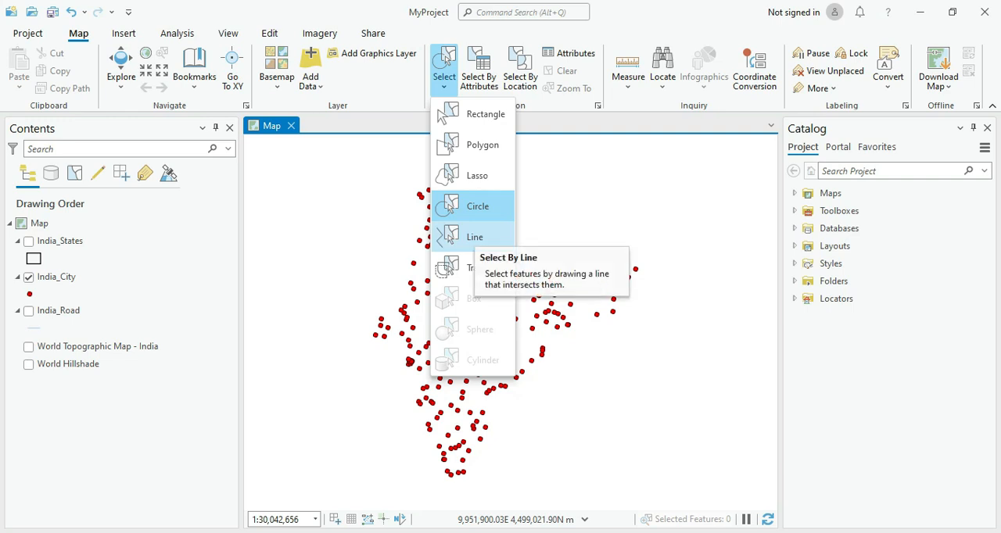
click(467, 236)
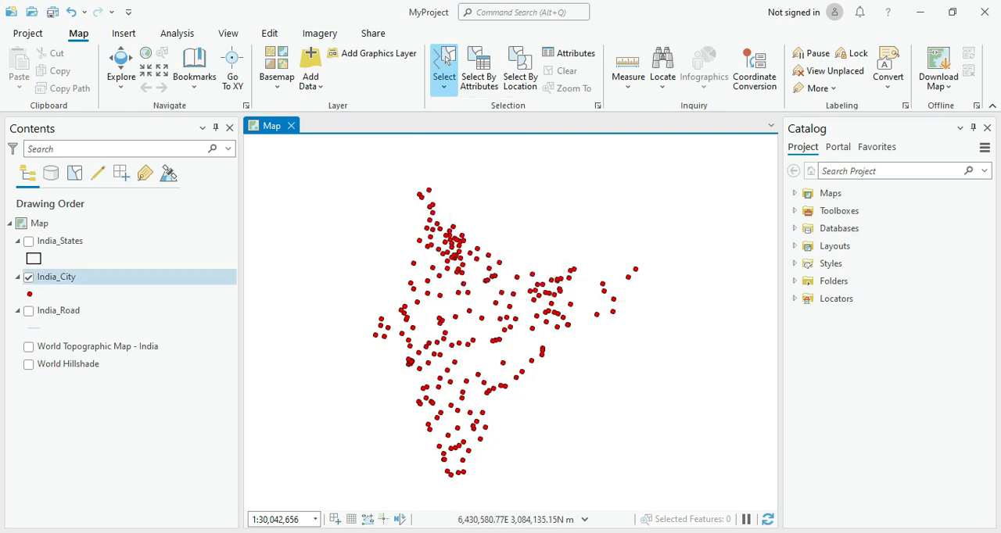
click(29, 277)
click(29, 241)
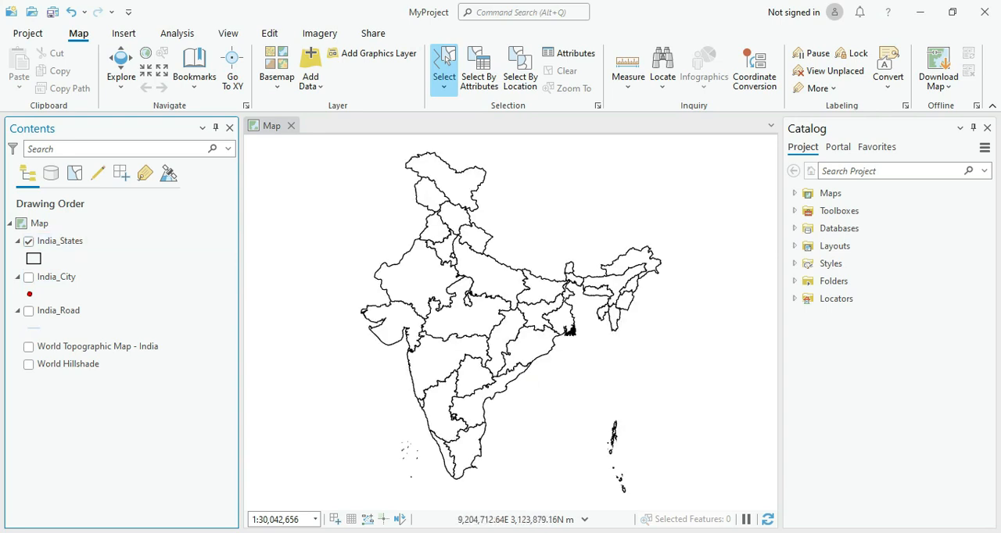
click(368, 293)
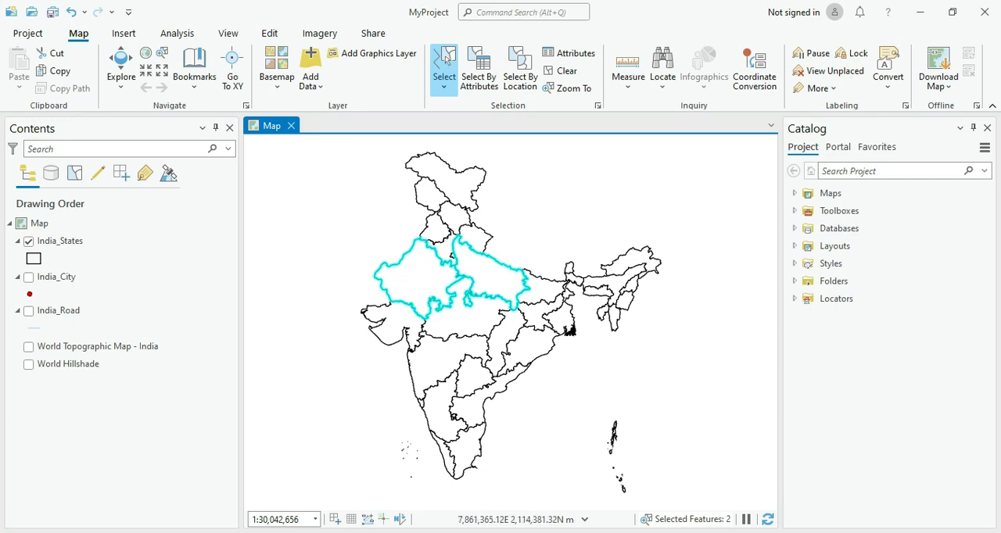
double_click(546, 371)
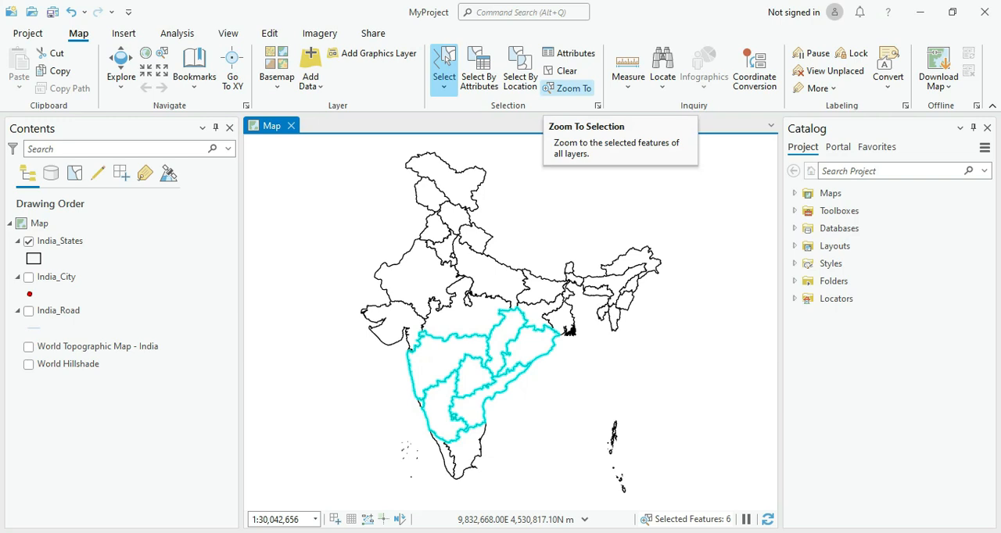
Step: Zoom to the selected India_States features and clear the selection
click(567, 87)
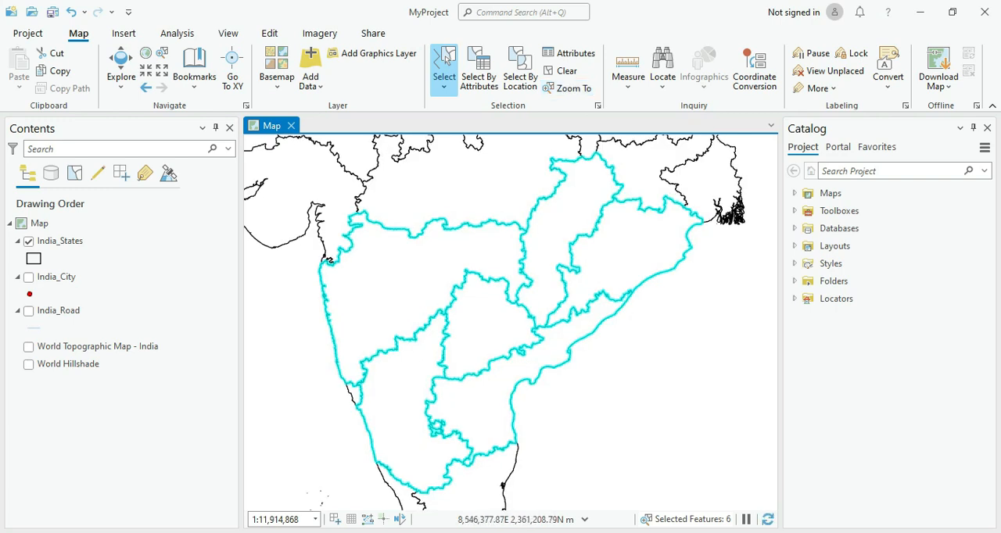
click(566, 70)
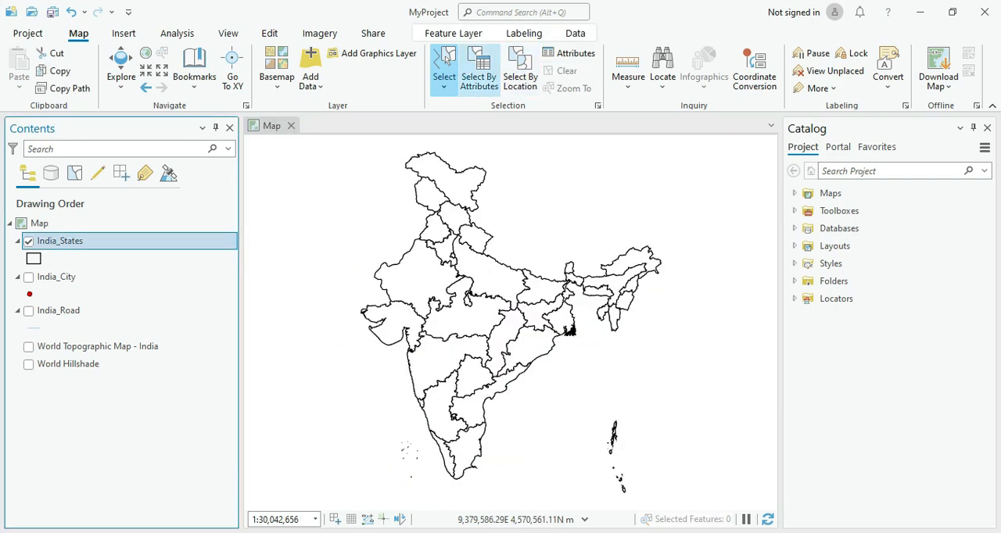
Step: Start a new Select By Attributes query on India_Road with a clause on the type field
click(479, 74)
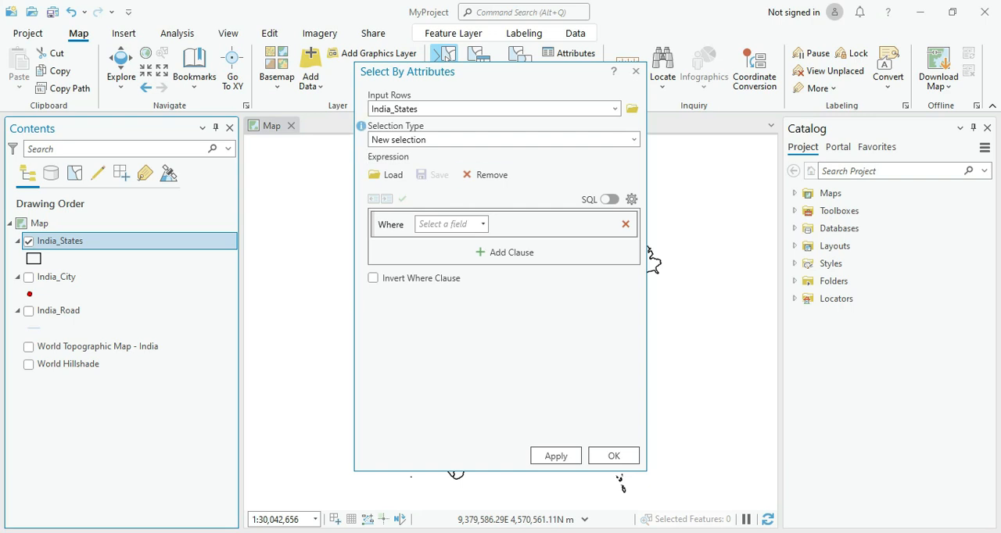
click(615, 109)
click(406, 158)
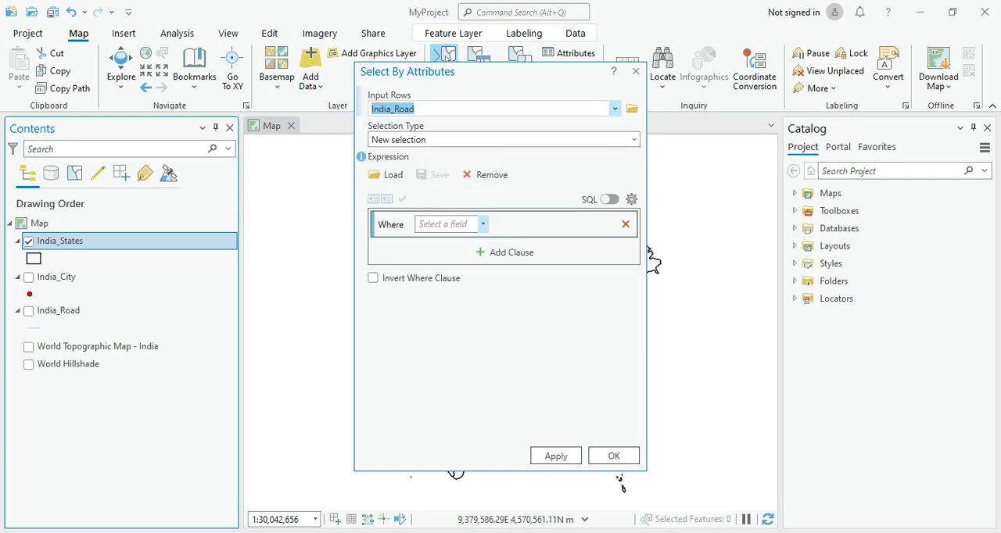
click(483, 224)
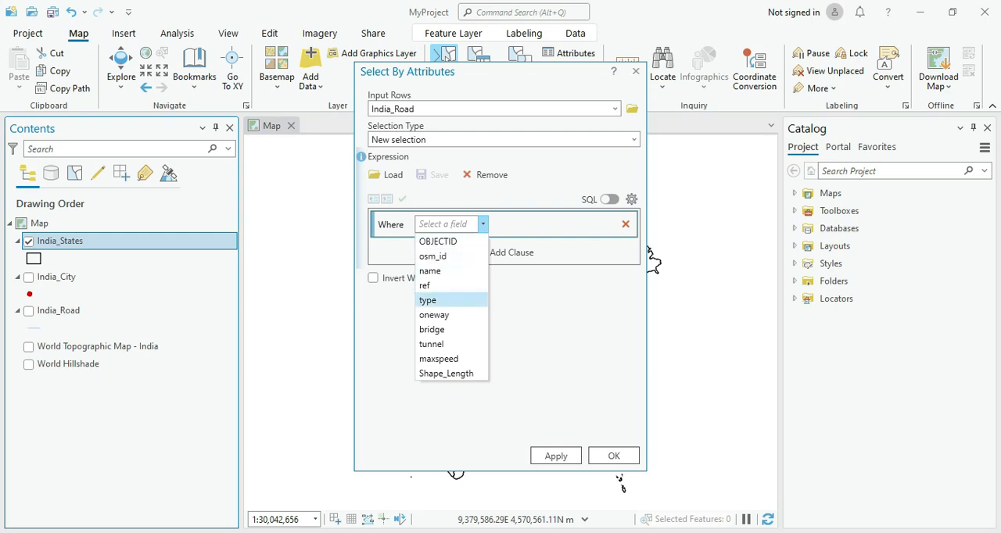
click(430, 300)
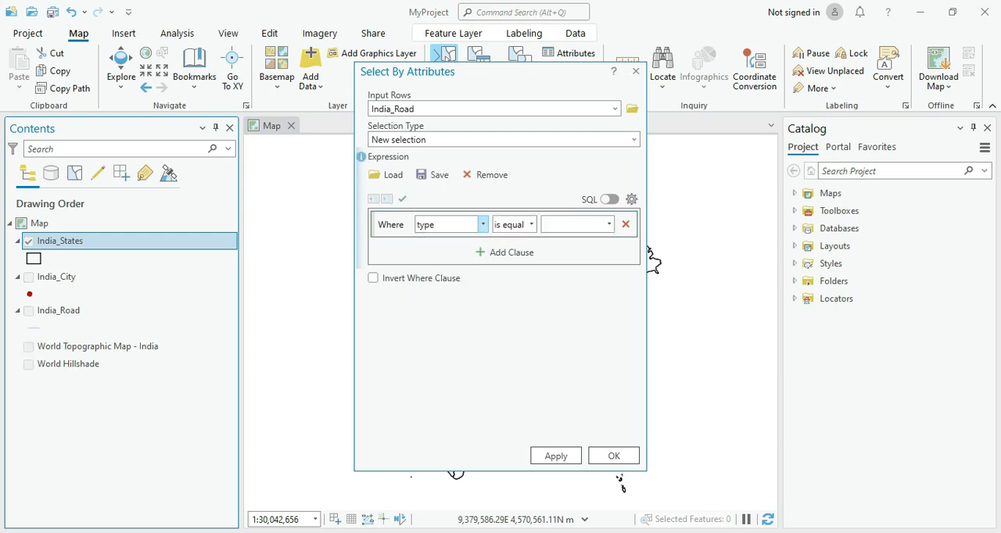
Step: Review the comparison operators offered for the type clause and keep "is equal to"
click(530, 224)
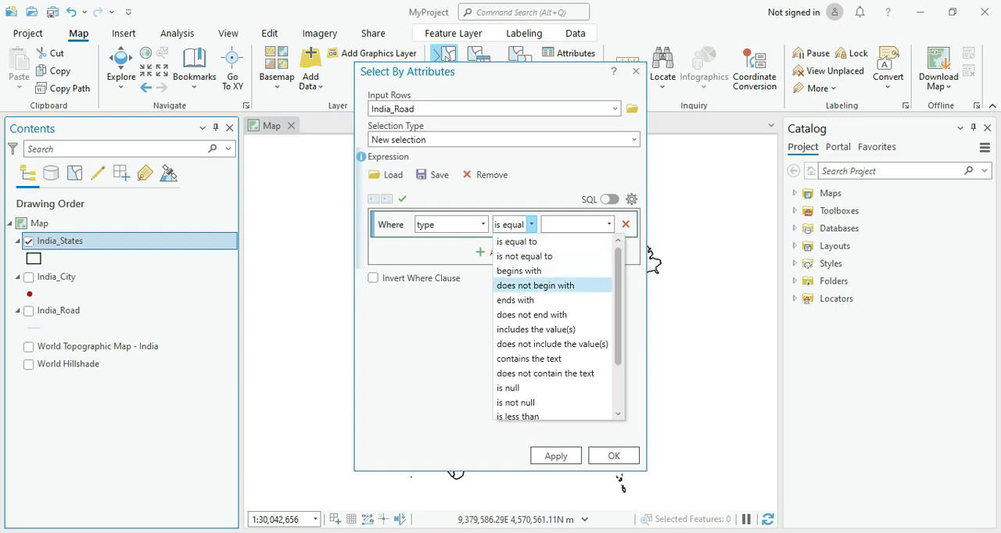
key(Down)
key(Down)
key(Down)
key(Down)
key(Down)
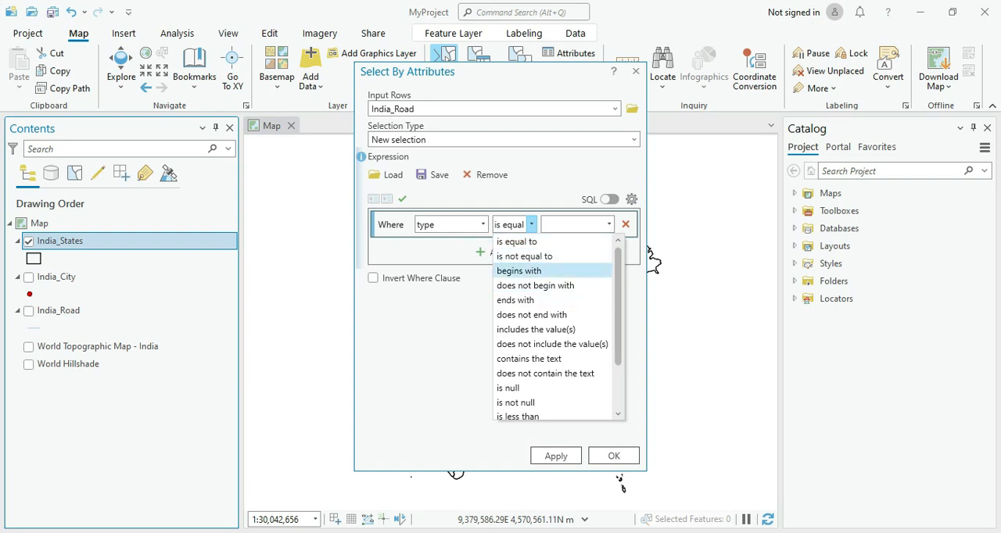
key(Down)
key(Down)
key(Up)
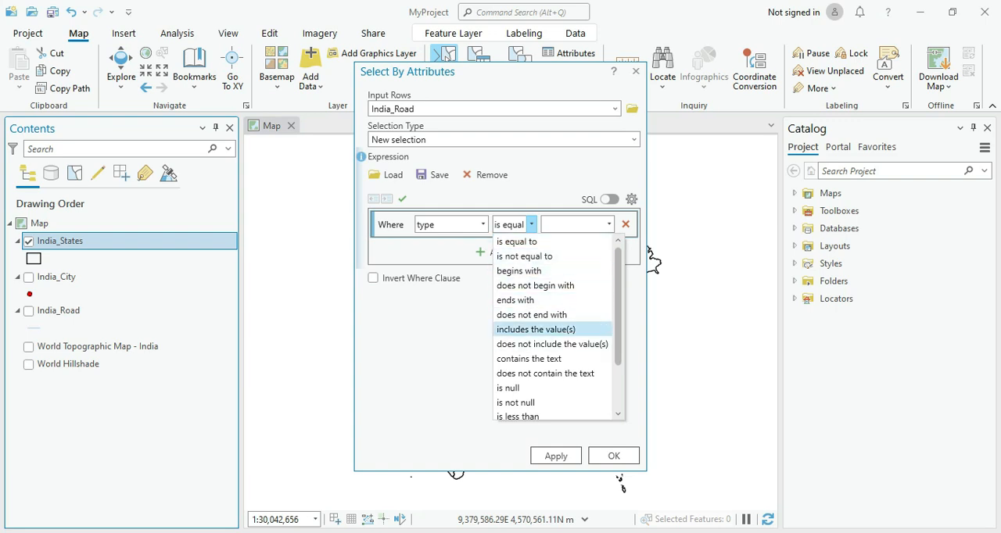
key(Escape)
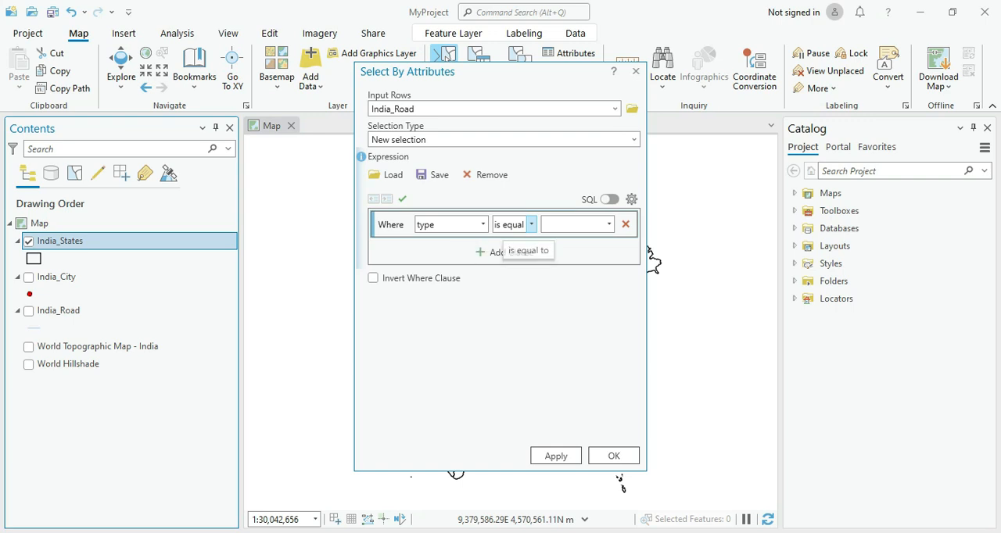
key(alt+Down)
key(Down)
key(Down)
key(Down)
key(Down)
key(Down)
key(Down)
key(Up)
key(Up)
key(Up)
key(Up)
key(Up)
key(Up)
key(Return)
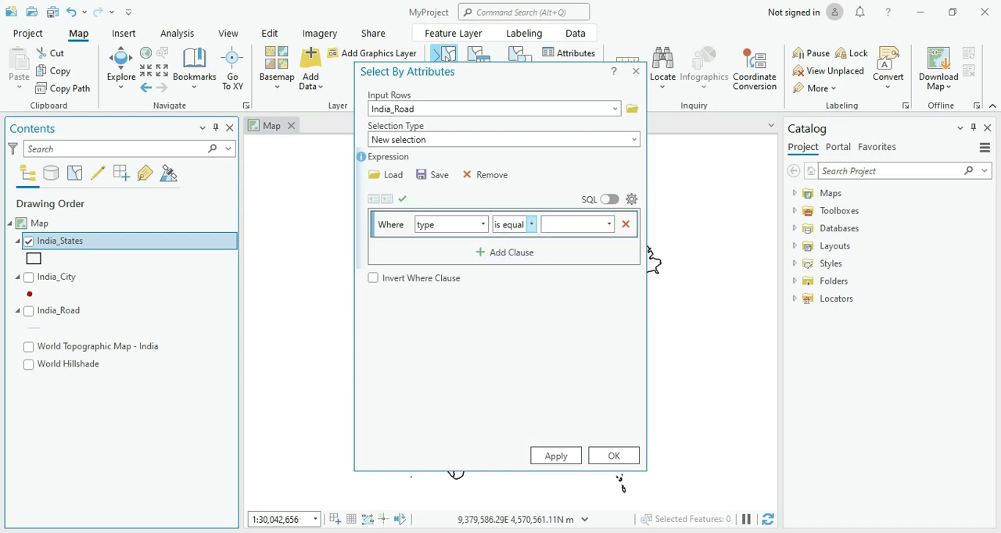
Step: Complete the clause so that type is equal to primary, and run the selection on India_Road
key(Tab)
key(alt+Down)
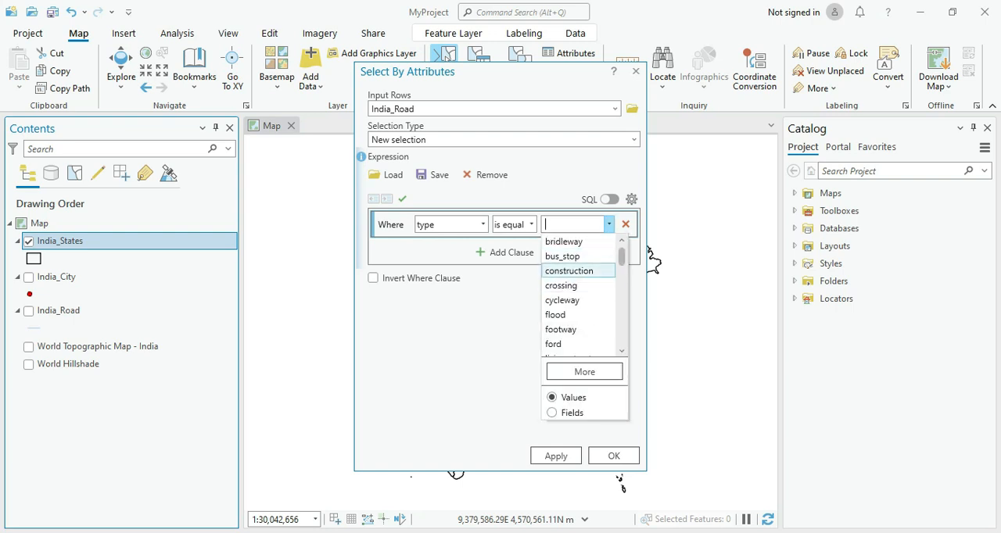
key(Down)
key(Down)
key(Down)
key(Down)
key(Down)
key(Down)
key(Down)
key(Down)
key(Down)
key(Down)
key(Down)
key(Down)
key(Down)
key(Down)
key(Down)
key(Down)
key(Down)
key(Down)
key(Down)
key(Down)
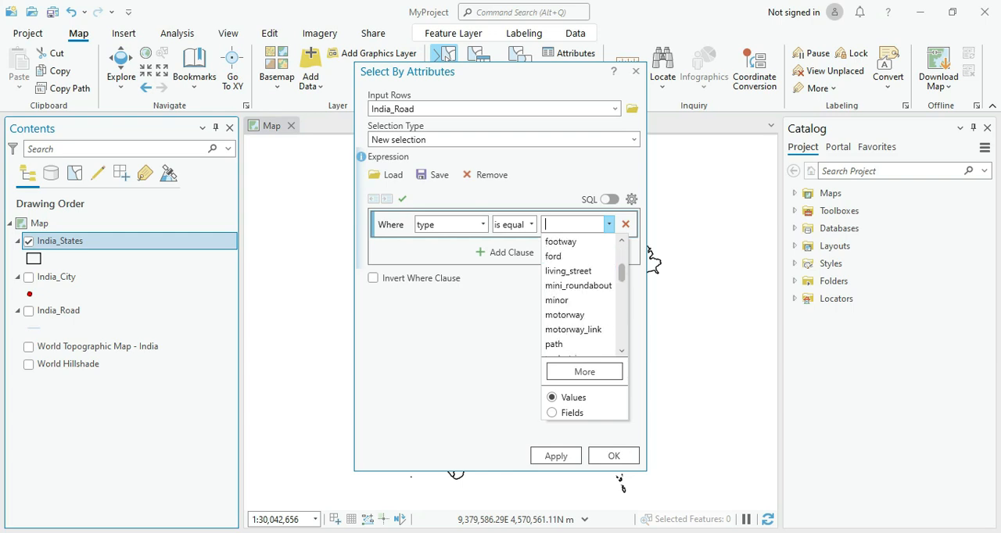
key(Up)
key(Up)
key(Up)
key(Up)
key(Up)
key(Up)
key(Up)
key(Up)
key(Up)
key(Up)
key(Up)
key(Up)
key(Up)
key(Up)
key(Up)
key(Up)
key(Up)
key(Up)
key(Up)
key(Up)
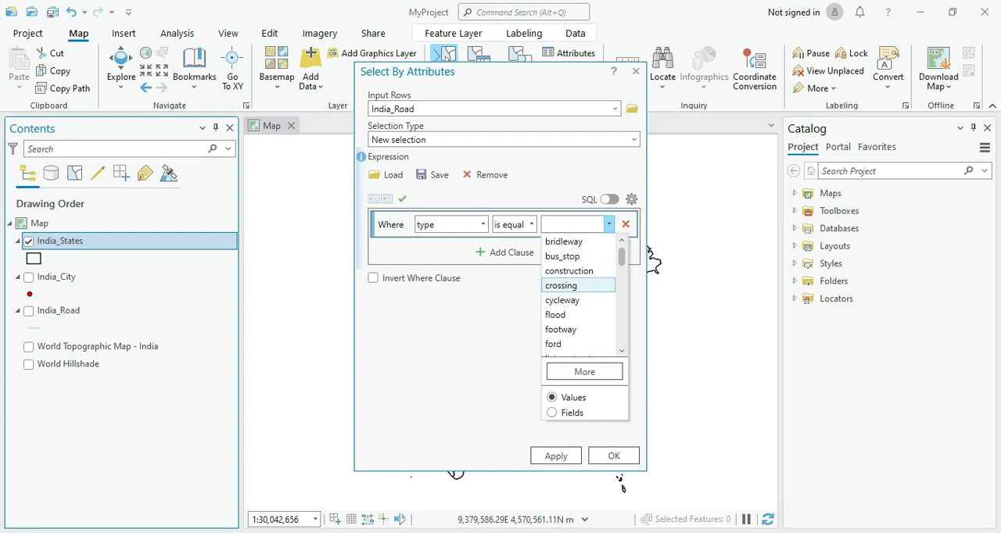
scroll(583, 297, down, 2)
scroll(578, 270, down, 1)
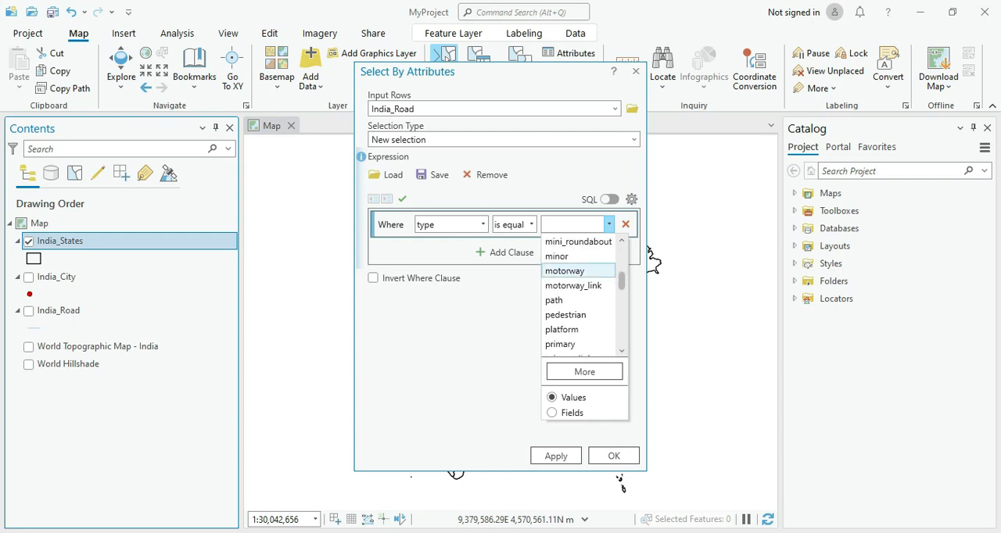
click(559, 344)
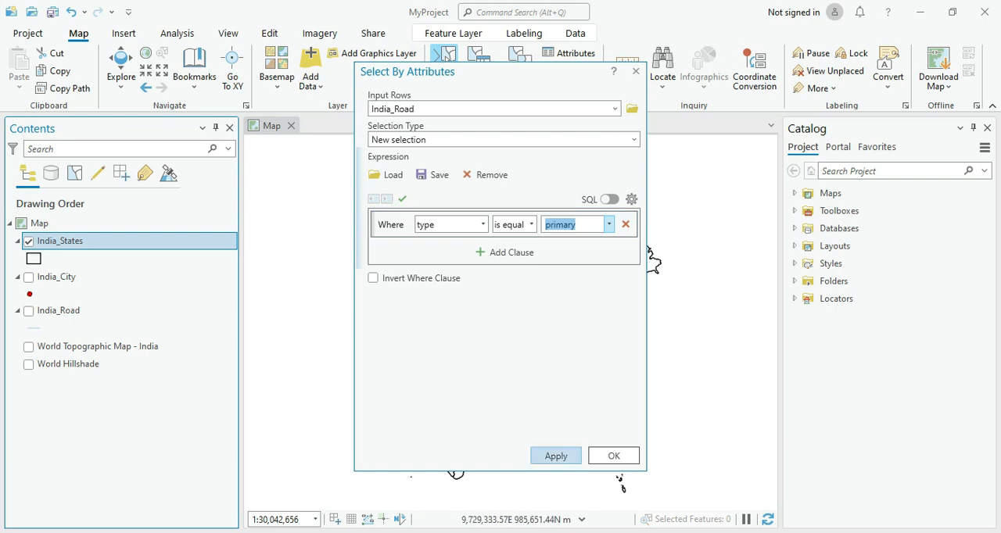
click(556, 456)
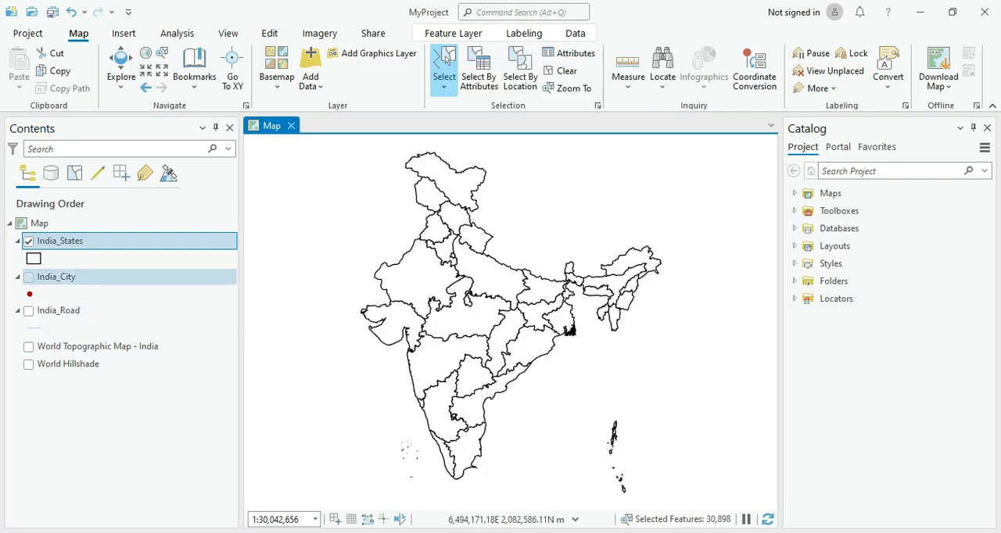
Step: Display India_Road instead of India_States, inspect the selection in the road layer's attribute table, and close the table
click(29, 311)
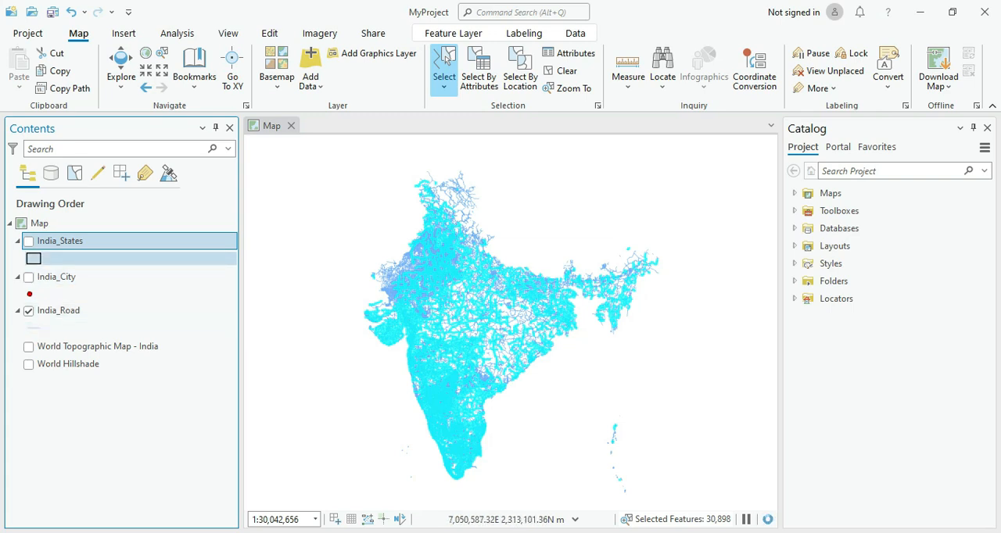
right_click(69, 310)
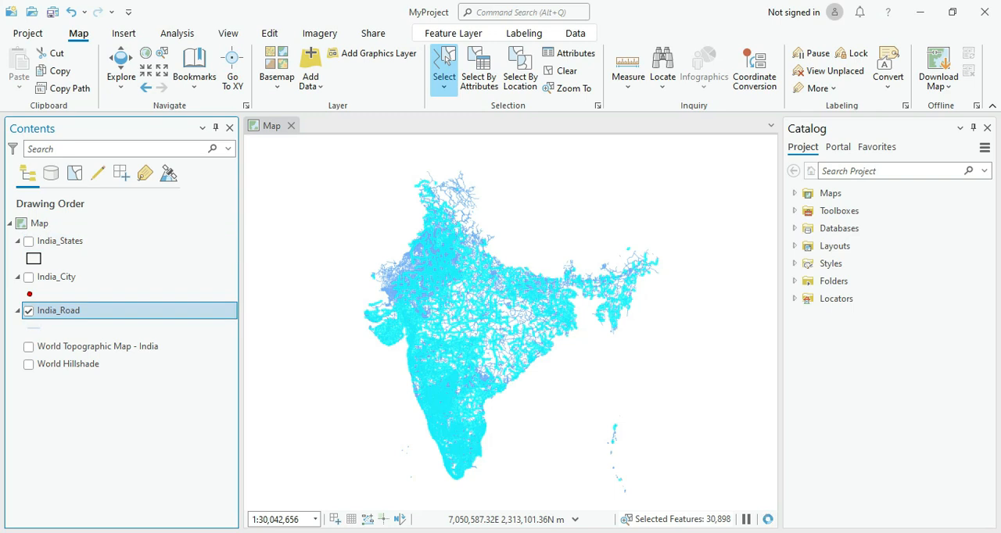
click(138, 71)
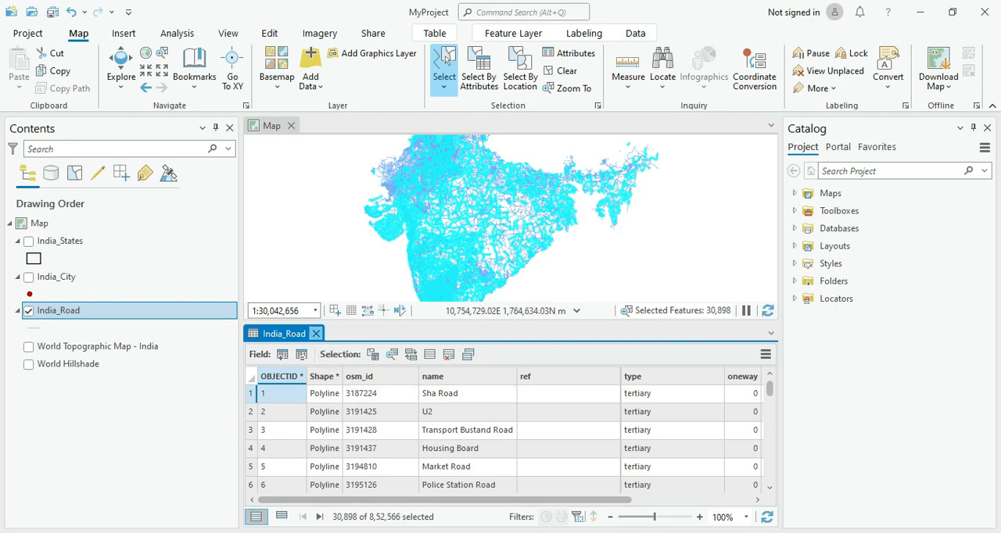
click(316, 334)
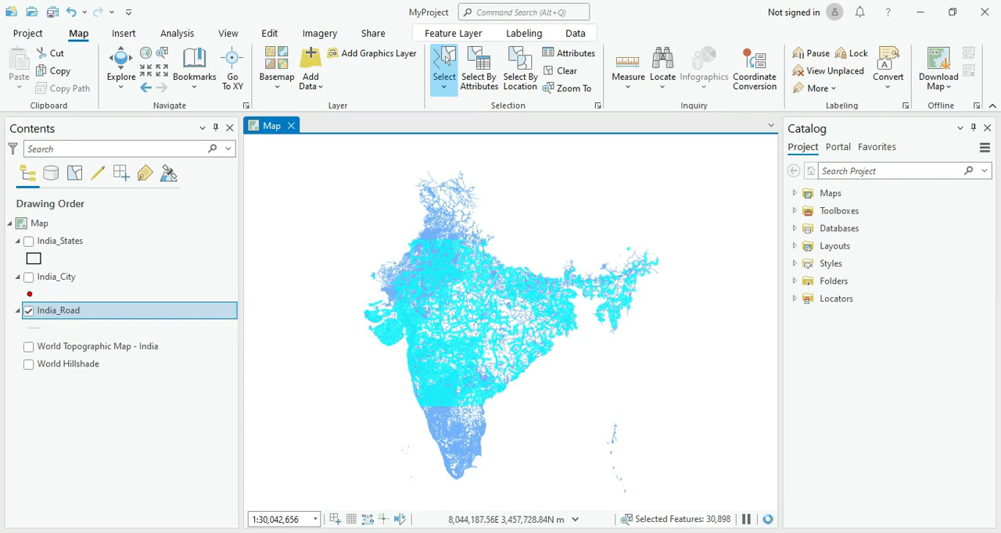
Step: Export the selected India_Road features to MyProject.gdb as a feature class named India_Primary_Road
click(59, 310)
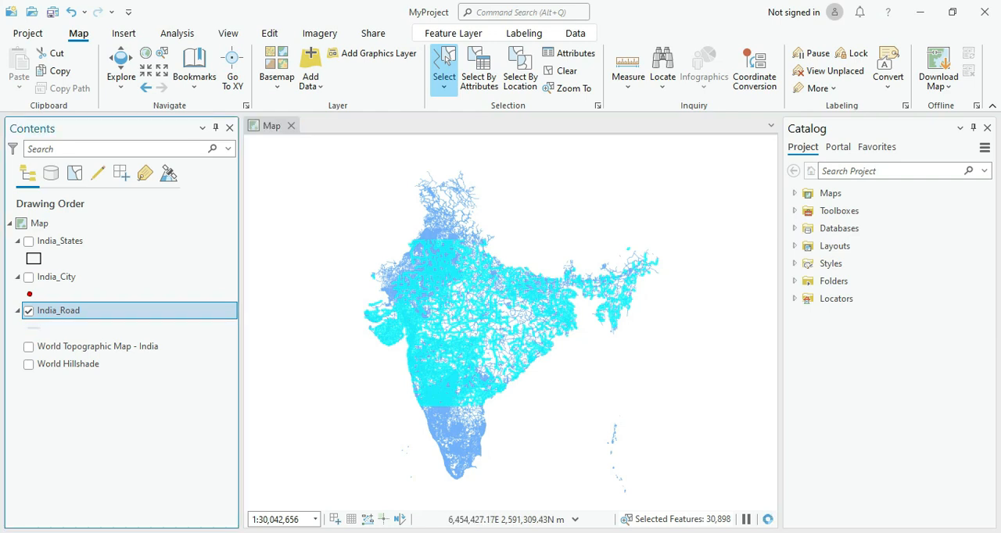
right_click(69, 310)
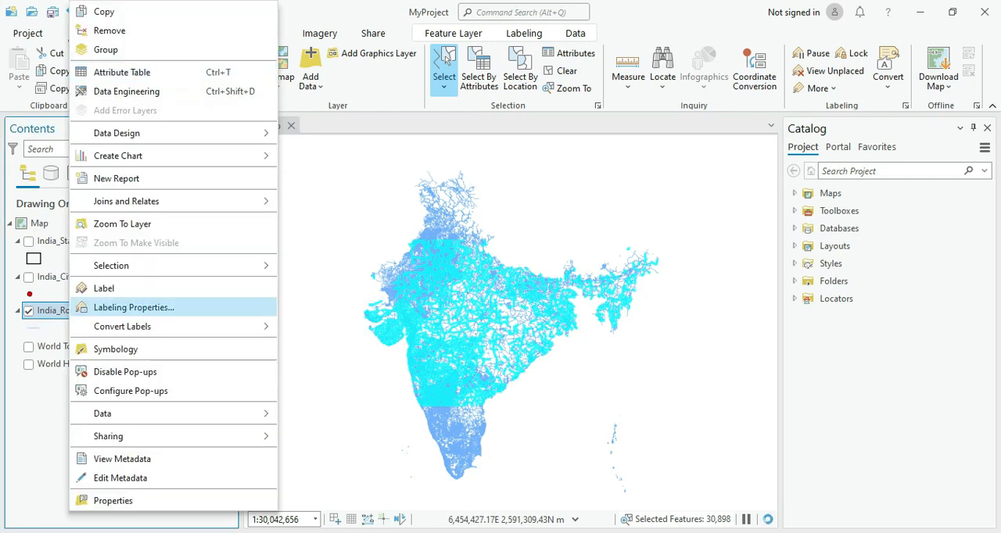
key(Right)
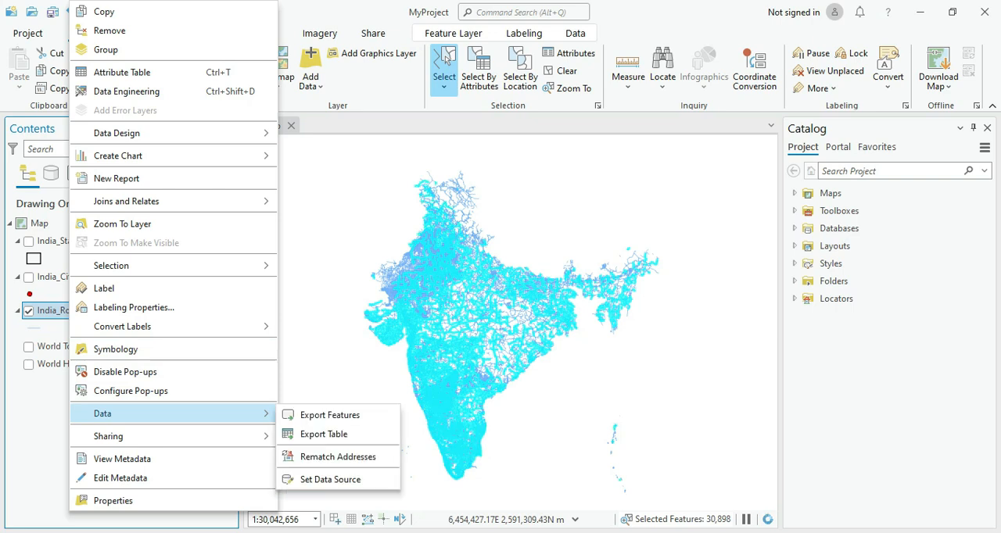
key(Down)
key(Return)
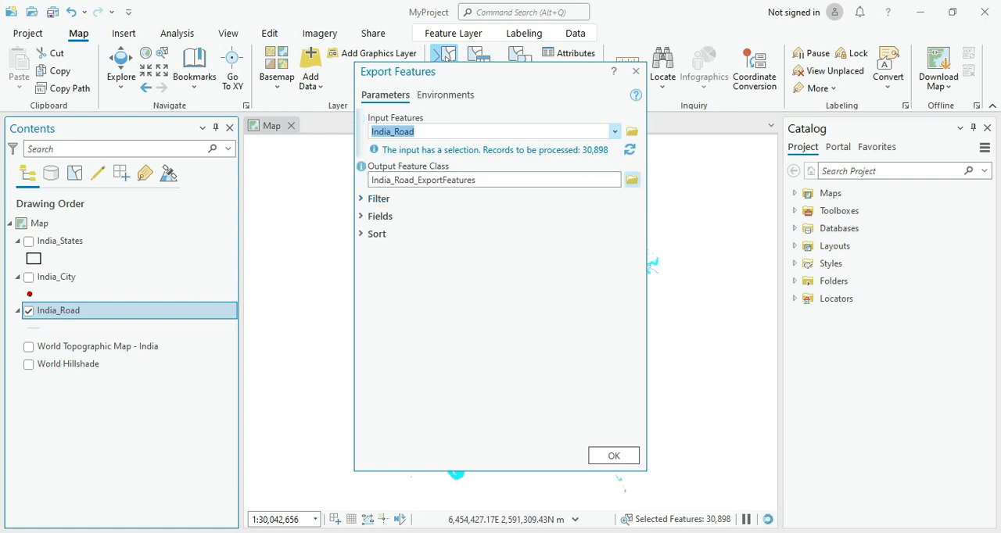
click(631, 180)
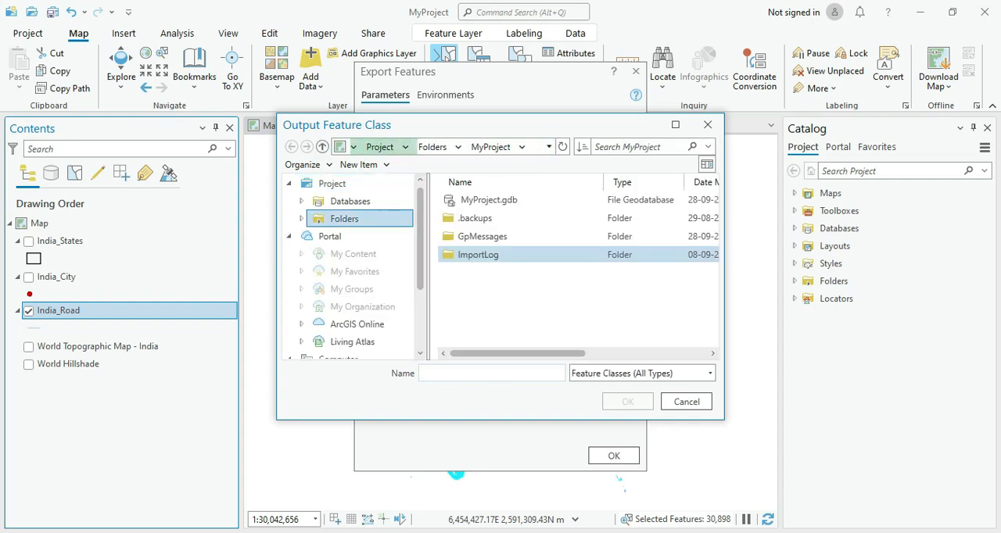
double_click(488, 200)
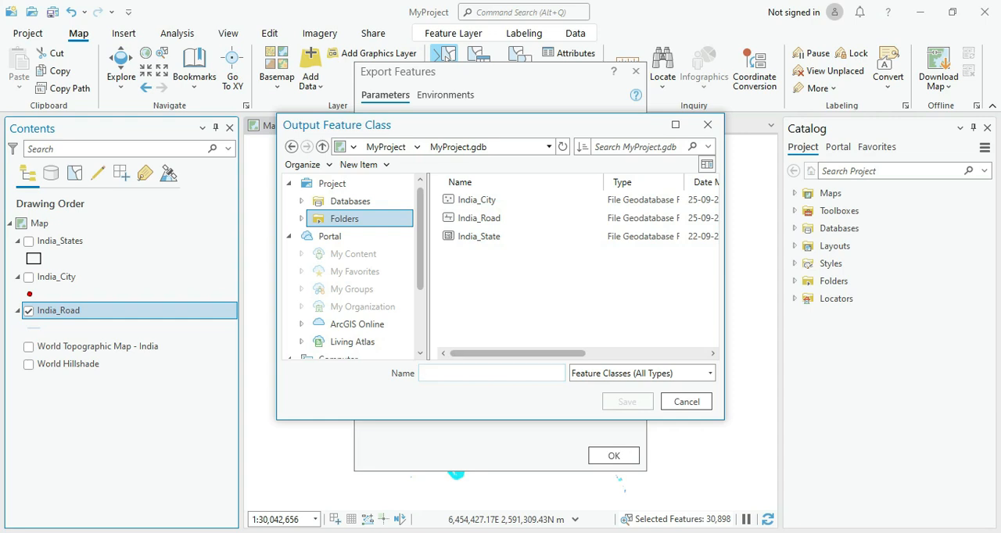
text(India_Primary_Road)
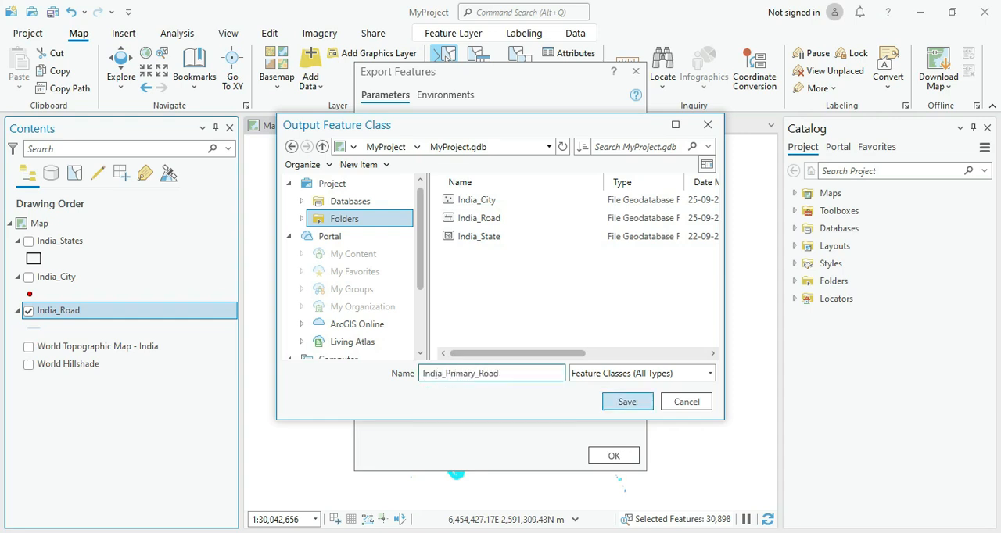
key(Return)
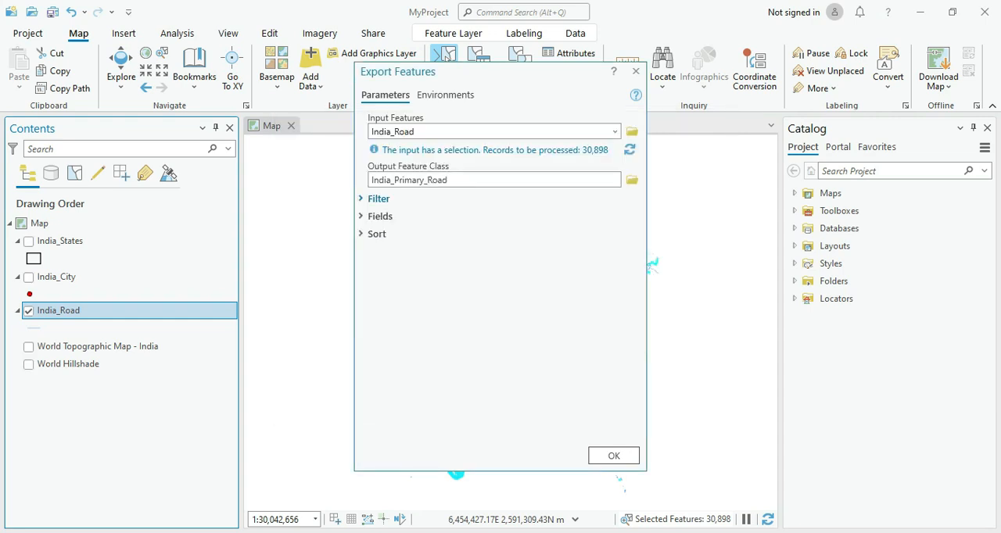
key(Return)
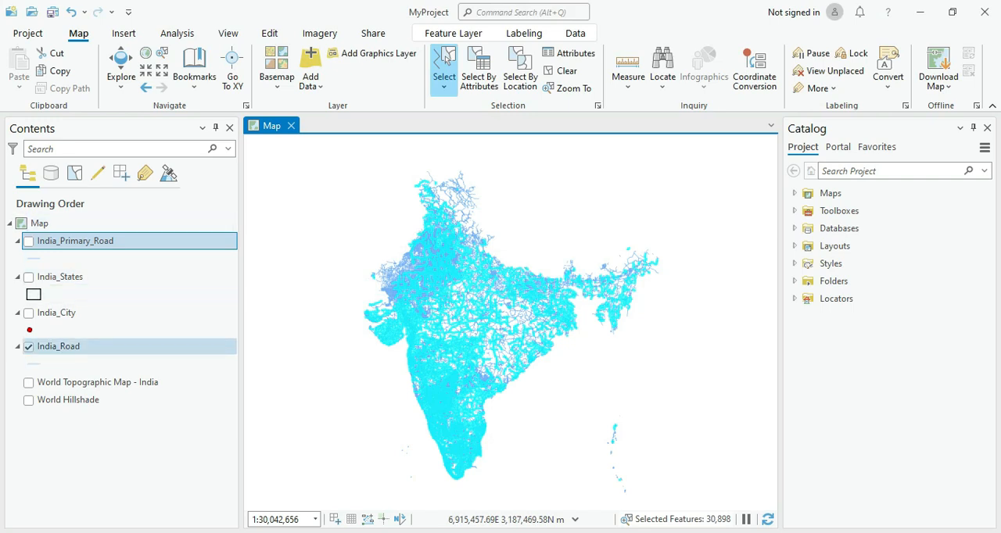
Step: Hide the India_Road layer and display the India_Primary_Road layer
click(28, 347)
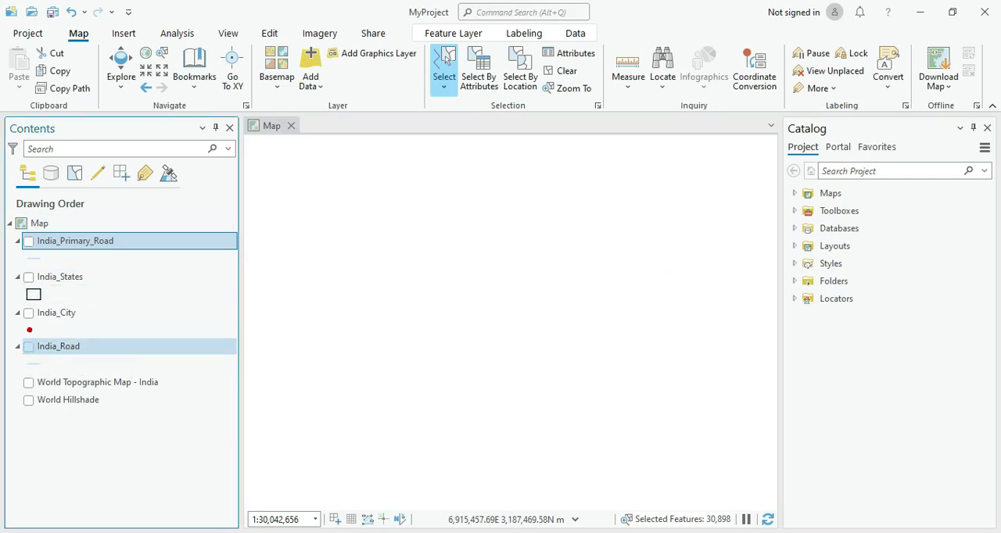
click(28, 242)
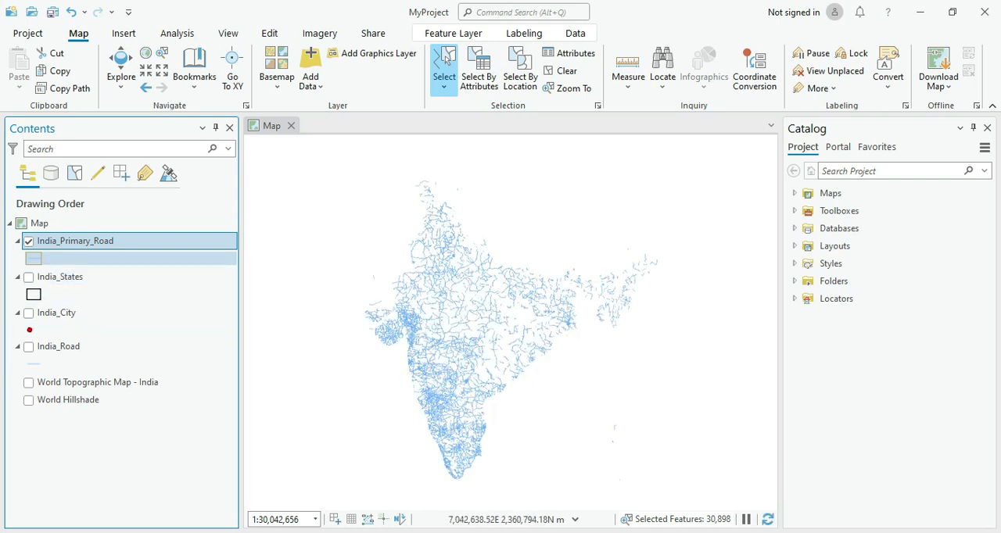
Step: Change the India_Primary_Road line symbol's colour to orange, apply it, and close the symbology settings
click(34, 259)
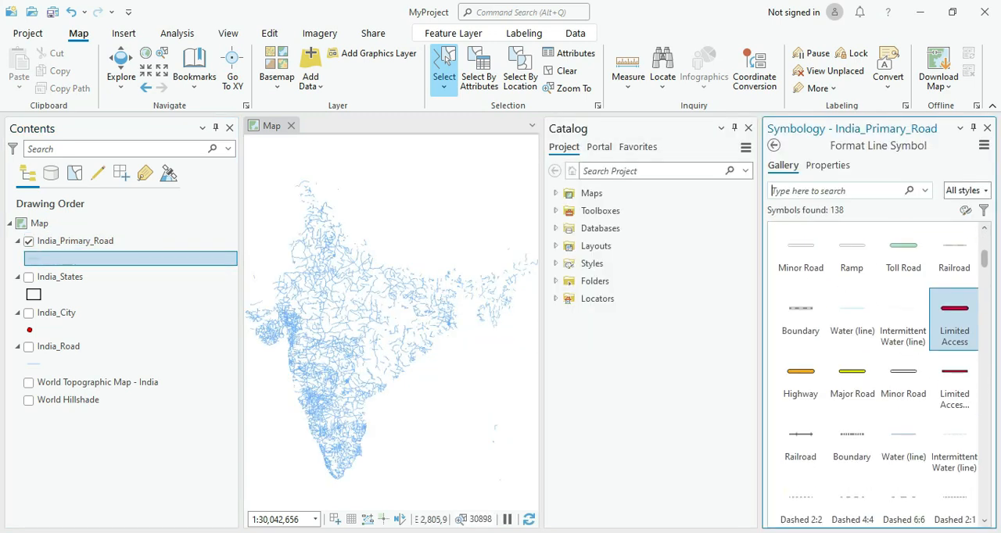
click(827, 165)
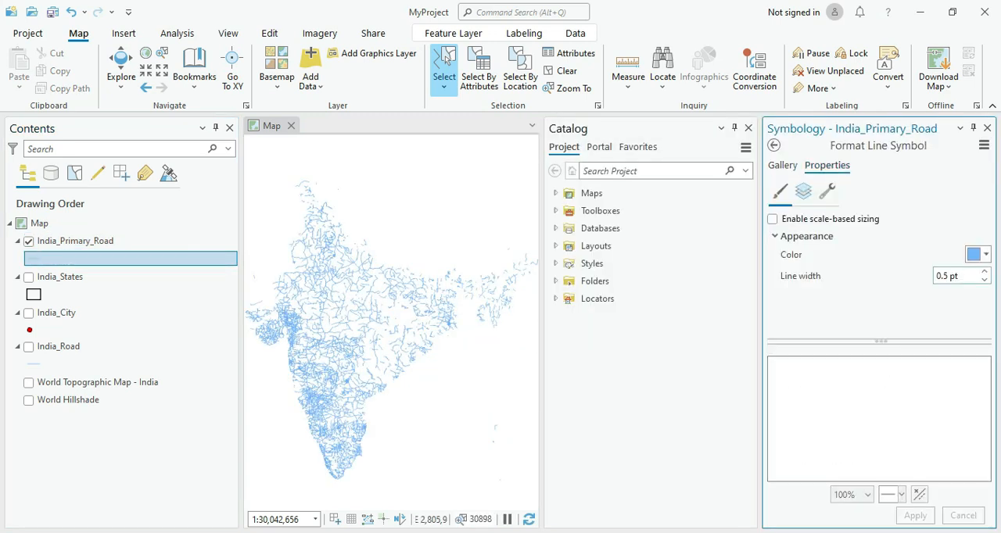
click(978, 255)
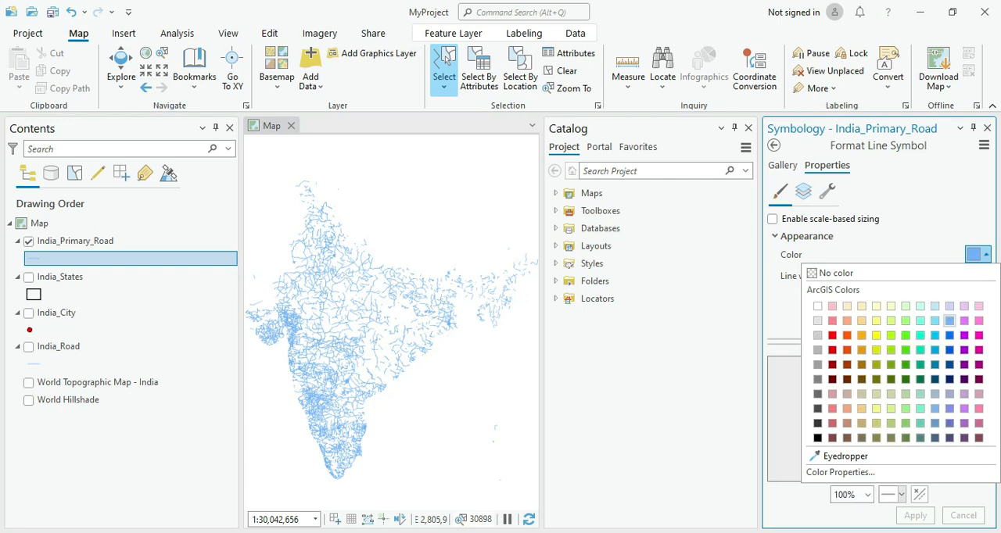
click(861, 335)
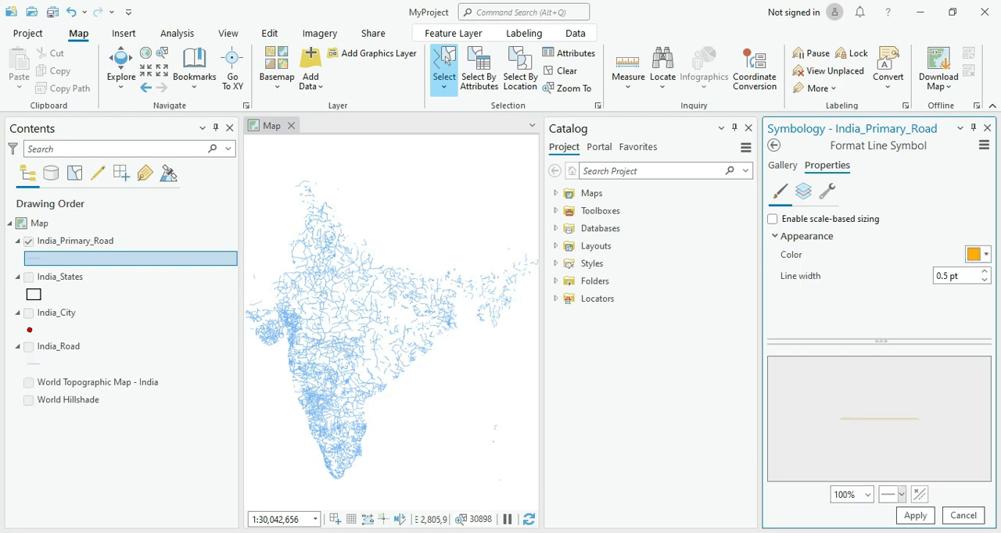
click(914, 516)
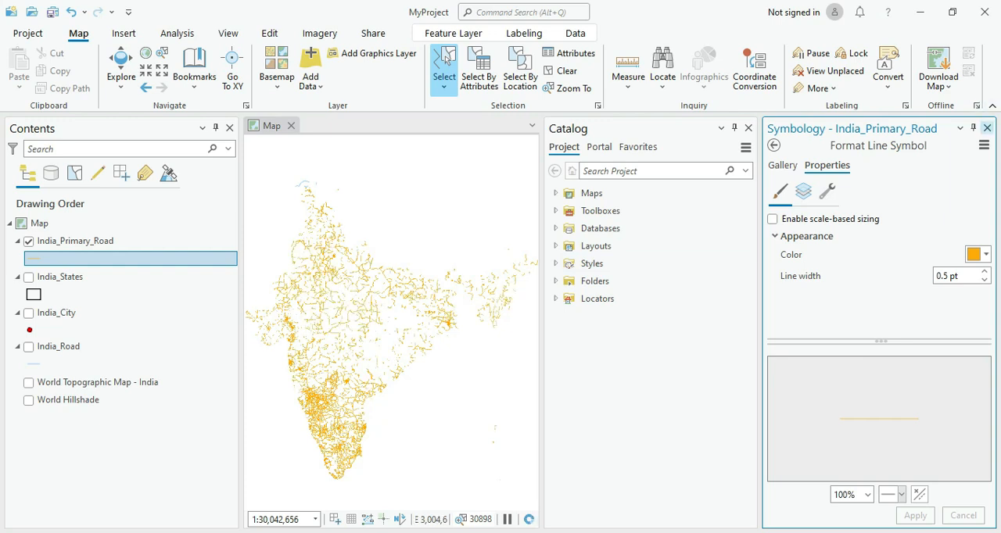
click(987, 128)
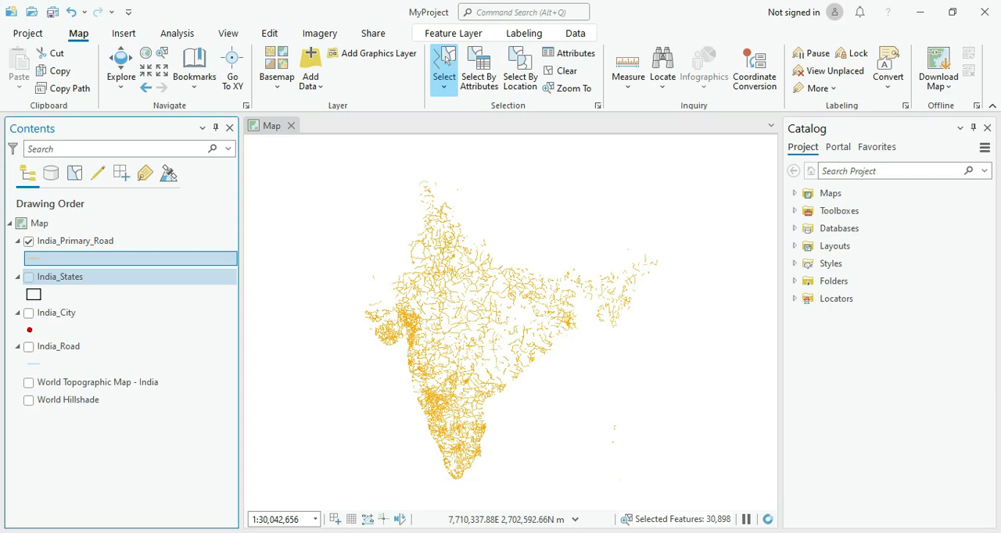
Step: Display India_States and India_City, and set up Select By Location with India_City as input, Intersect relationship and India_States as selecting features
click(29, 277)
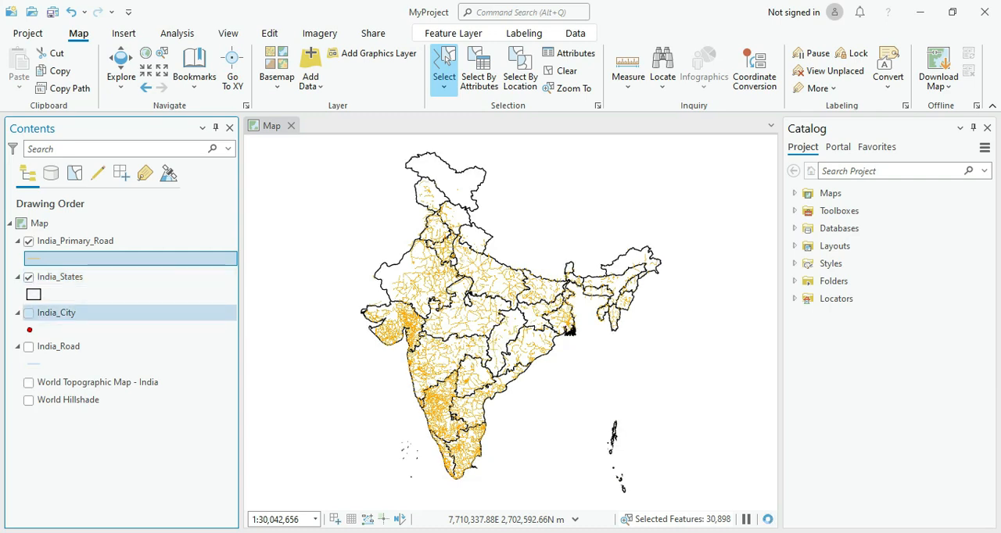
click(29, 312)
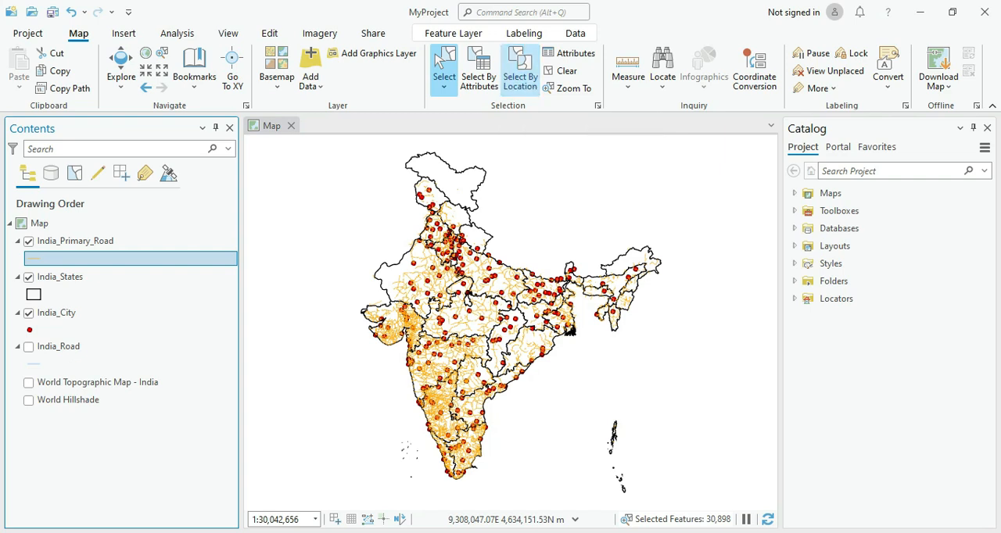
click(520, 69)
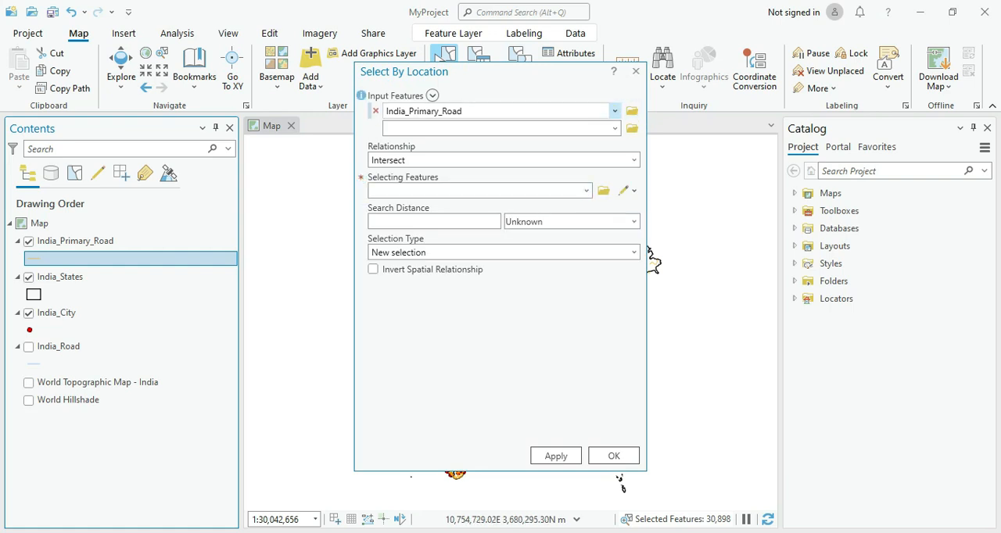
click(614, 111)
click(407, 160)
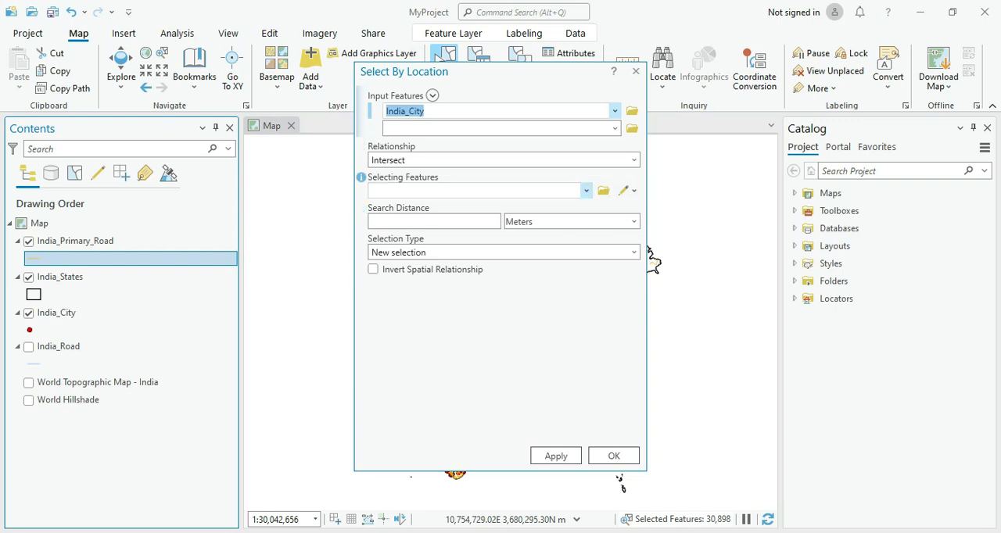
click(586, 189)
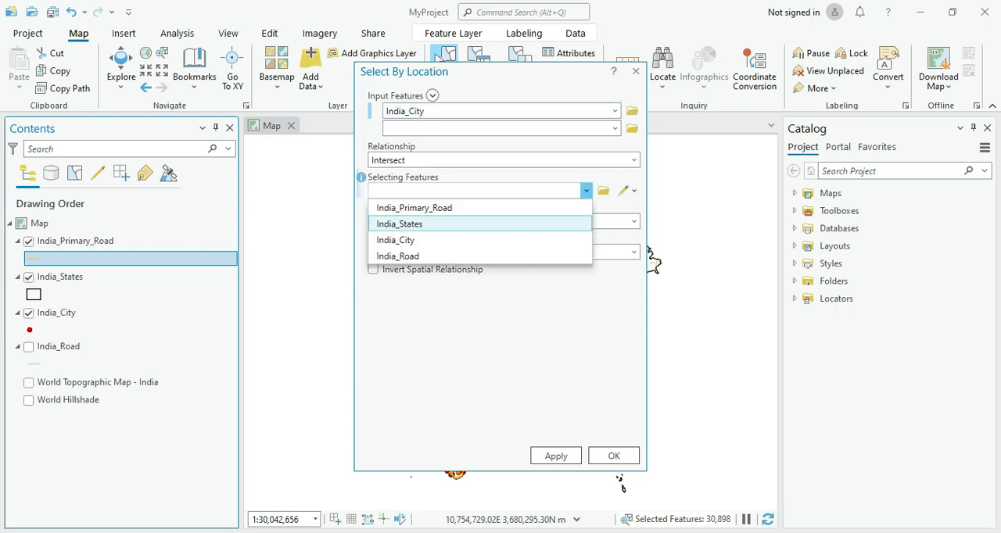
click(414, 224)
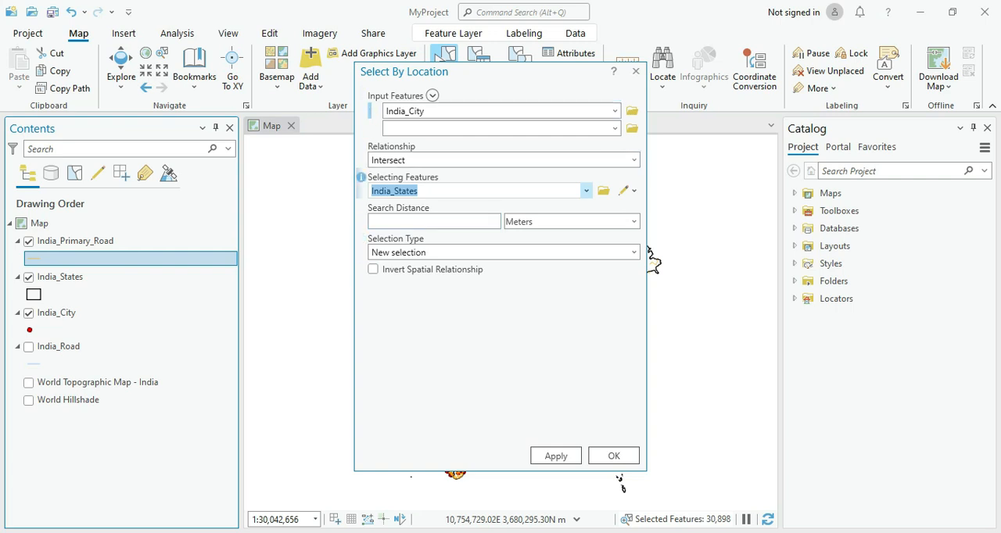
mouse_move(504, 78)
mouse_down()
mouse_move(738, 83)
mouse_move(719, 84)
mouse_up()
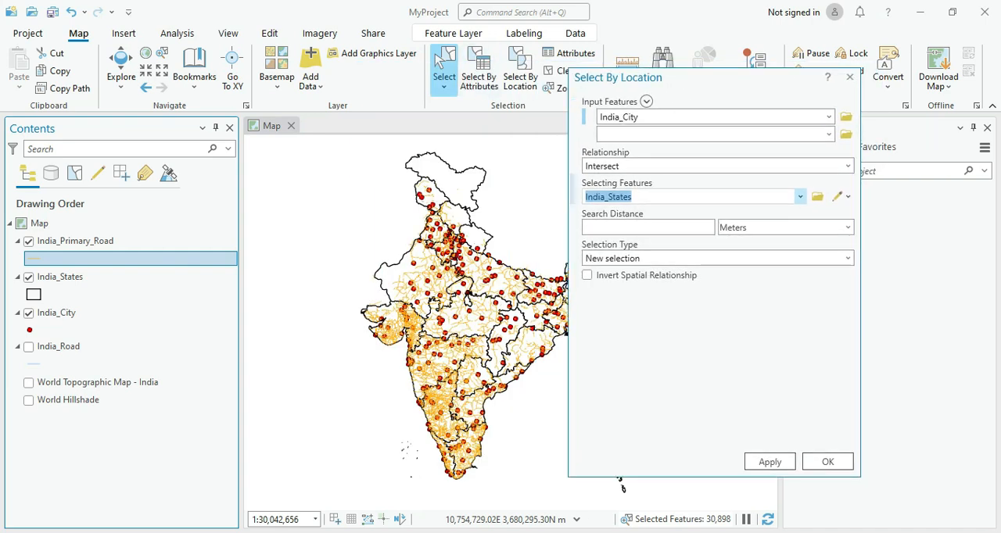
Step: Select Rajasthan on the map and run the location selection on India_City, then repeat it with Odisha as the selected state
click(385, 274)
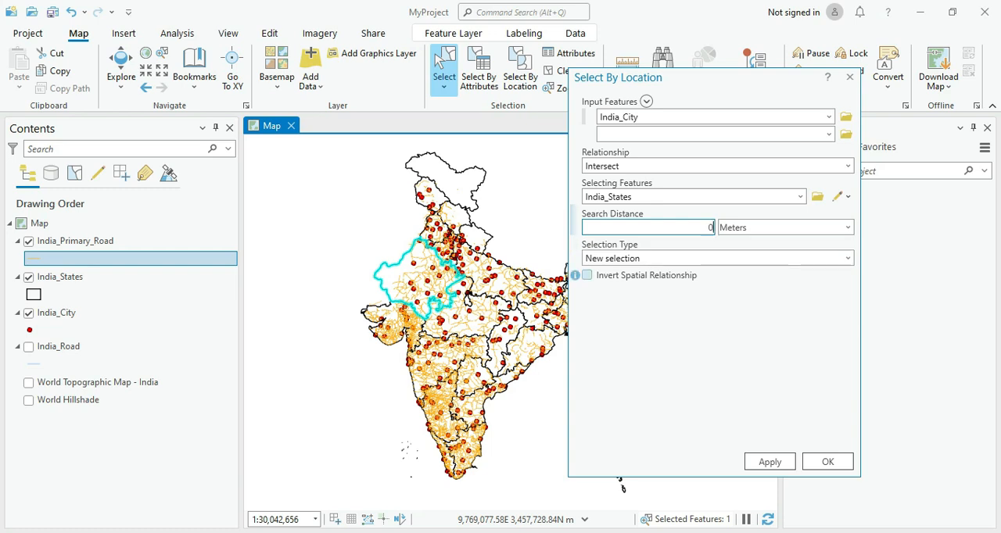
click(769, 462)
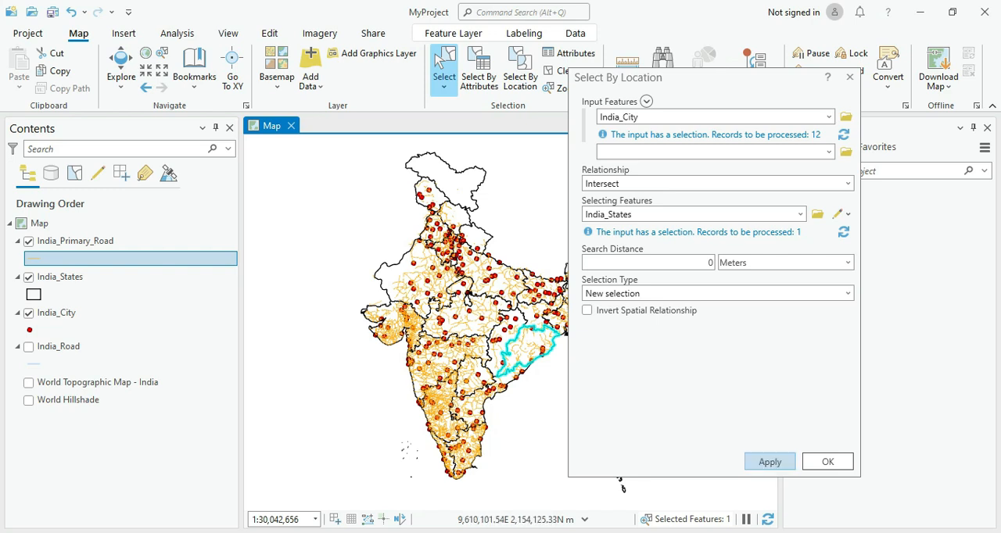
click(769, 461)
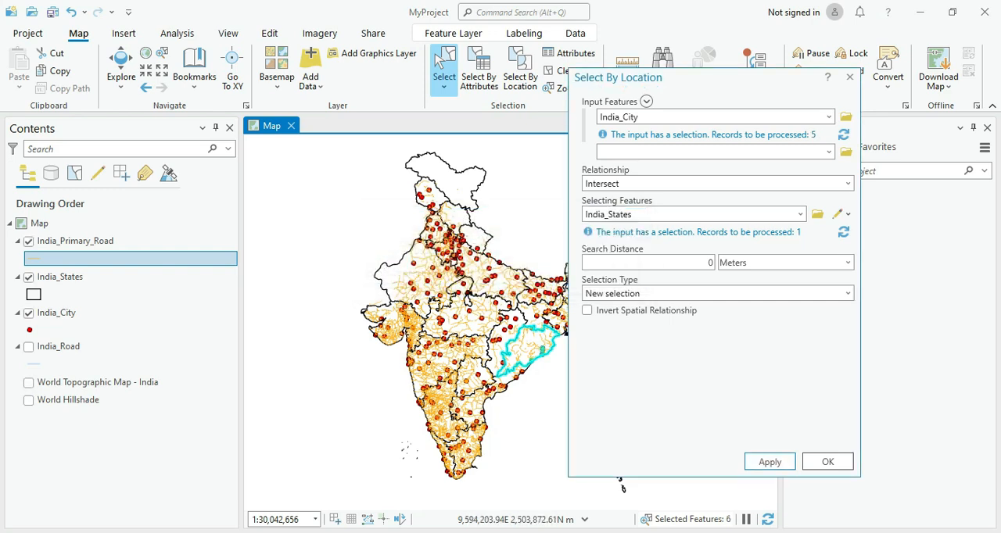
Step: Zoom to the selected state and cities, inspect the selection in the India_City attribute table, and close the table
drag(709, 78, 804, 105)
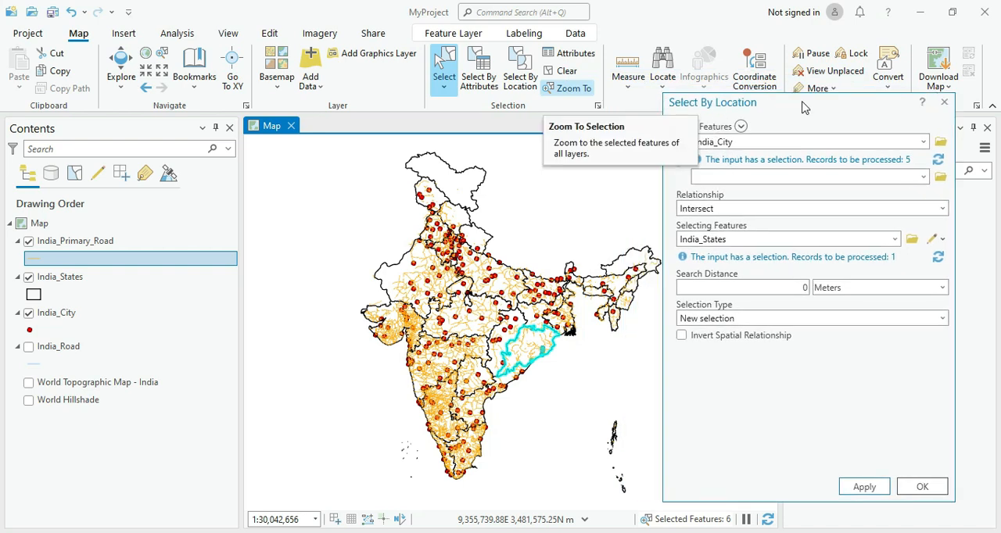
click(568, 88)
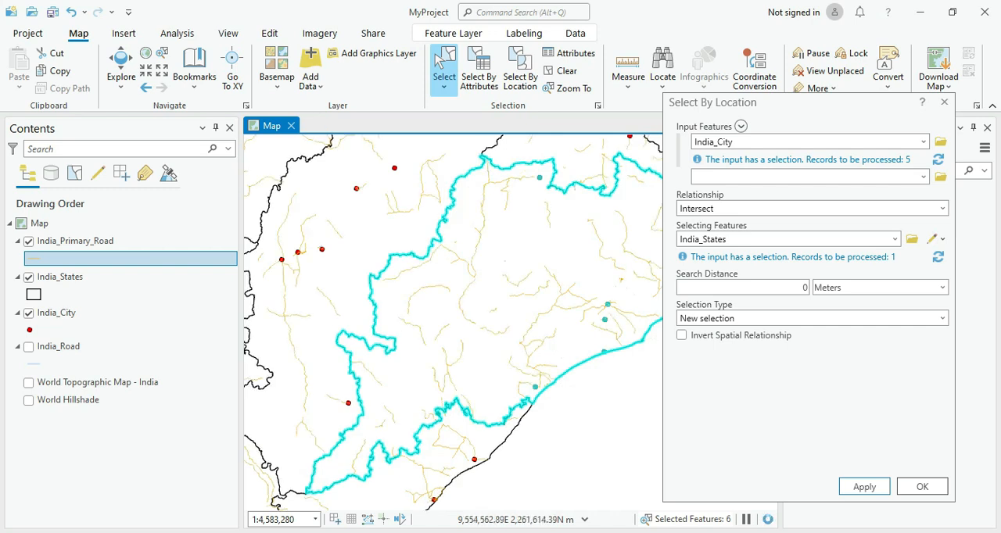
right_click(63, 313)
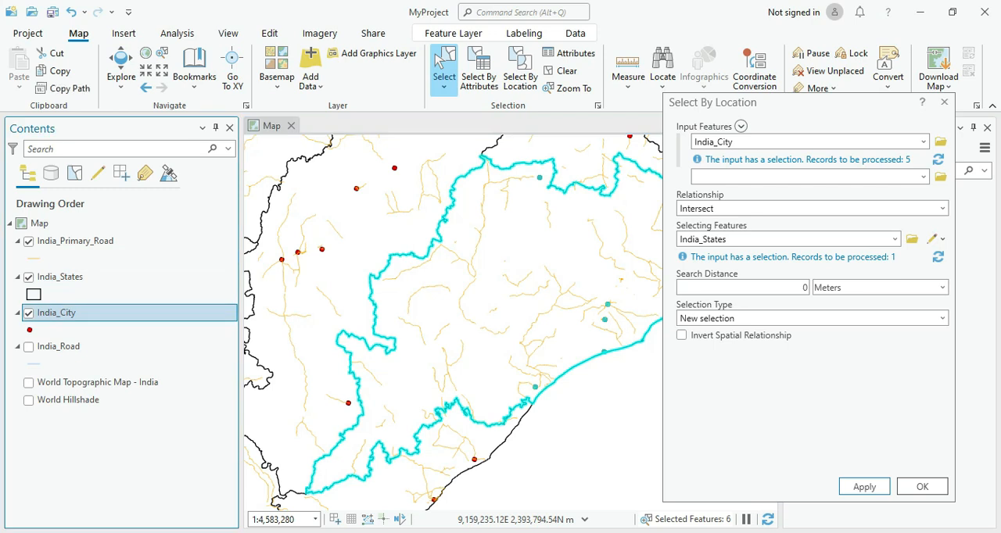
click(116, 73)
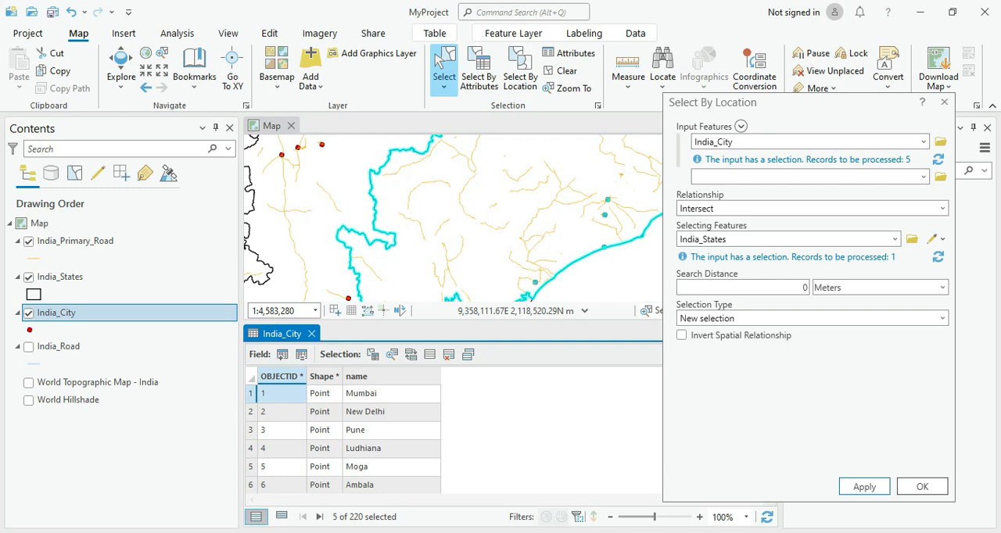
click(311, 333)
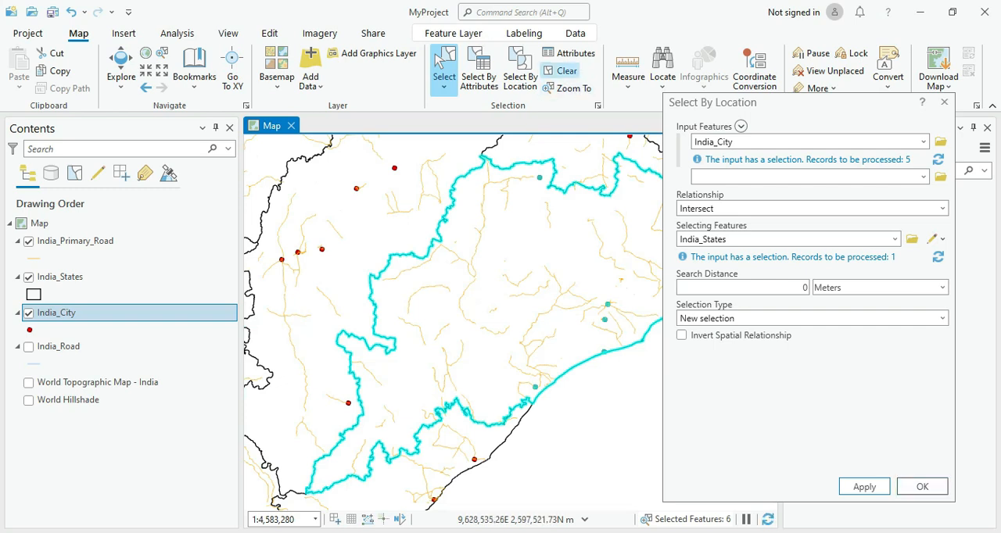
Step: Replace the selection with a city and its surrounding state, Chhattisgarh, and clear the selection on the India_Primary_Road layer
click(562, 70)
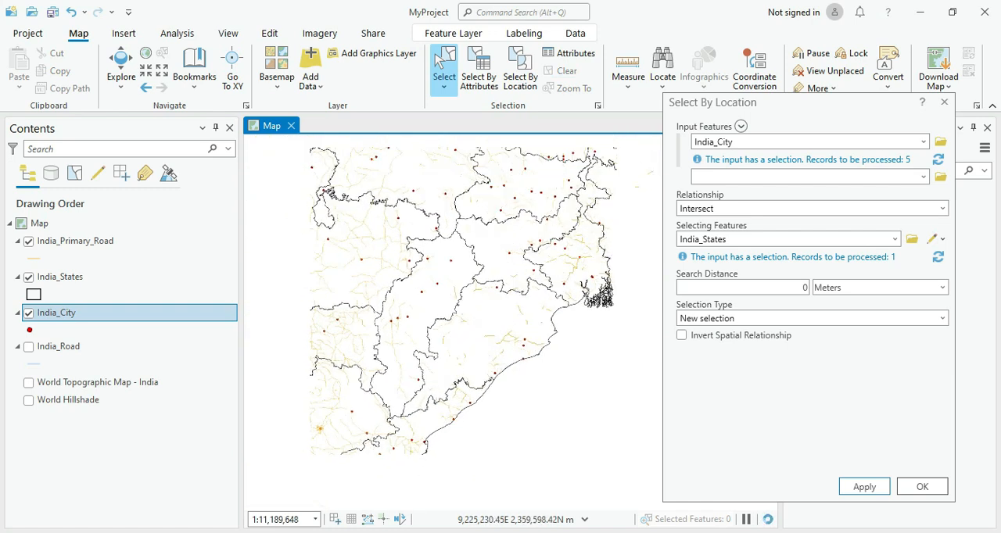
scroll(418, 303, up, 2)
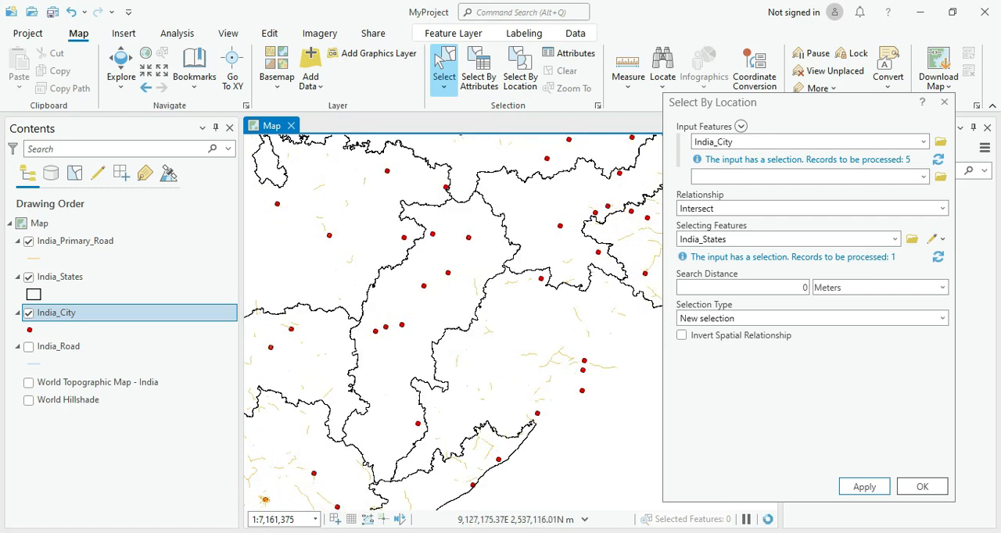
click(422, 285)
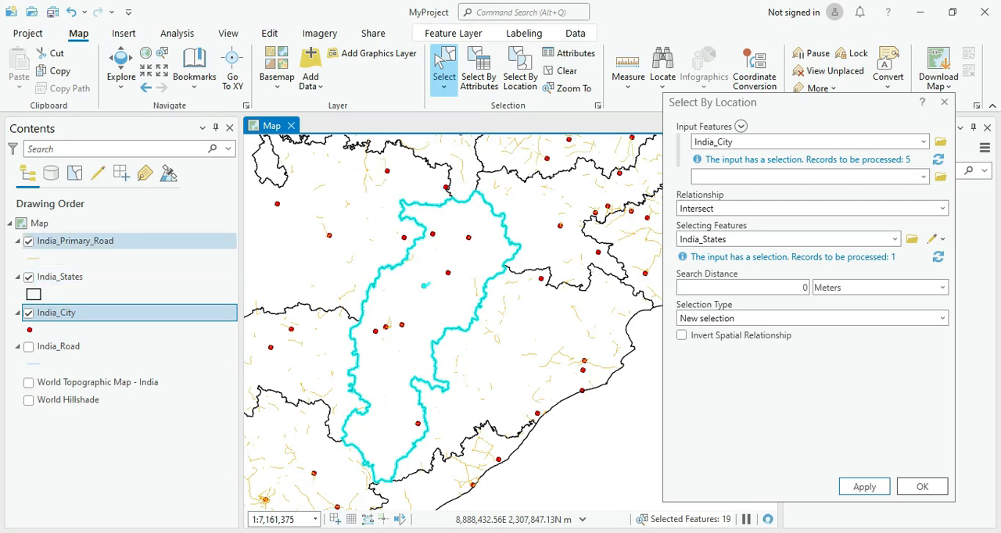
click(76, 241)
right_click(94, 241)
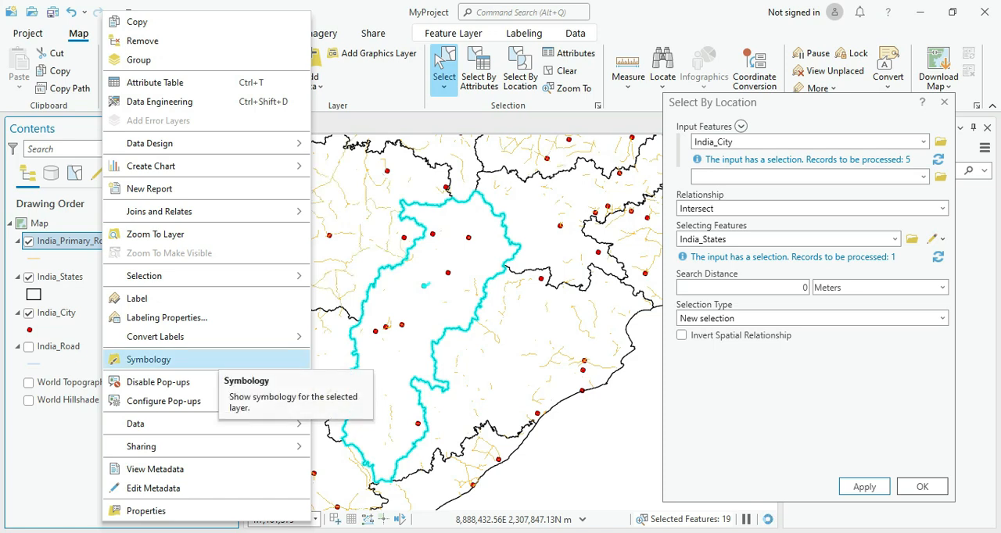
mouse_move(196, 276)
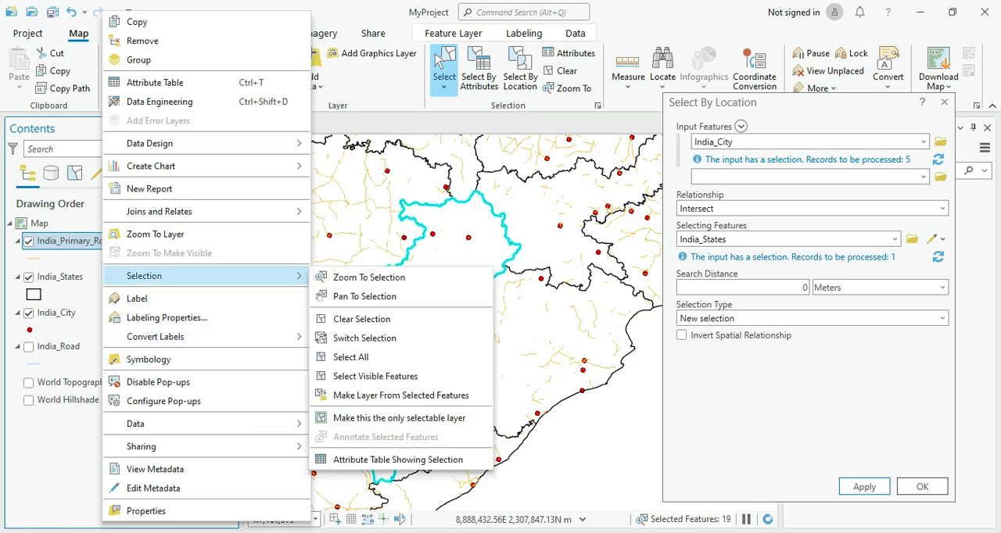
click(361, 319)
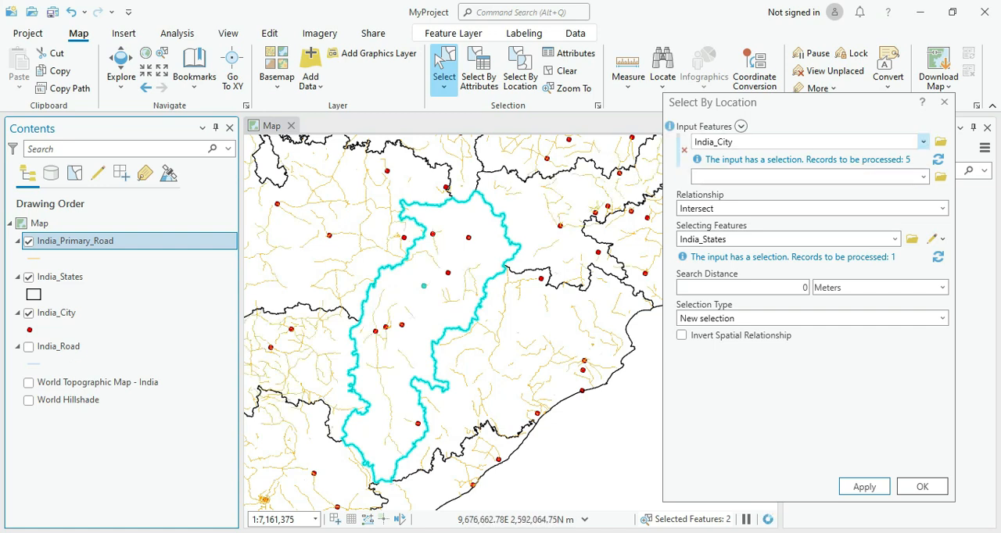
Step: Set the location selection's input features to India_Primary_Road and its relationship to Within a distance
click(922, 141)
key(Up)
key(Up)
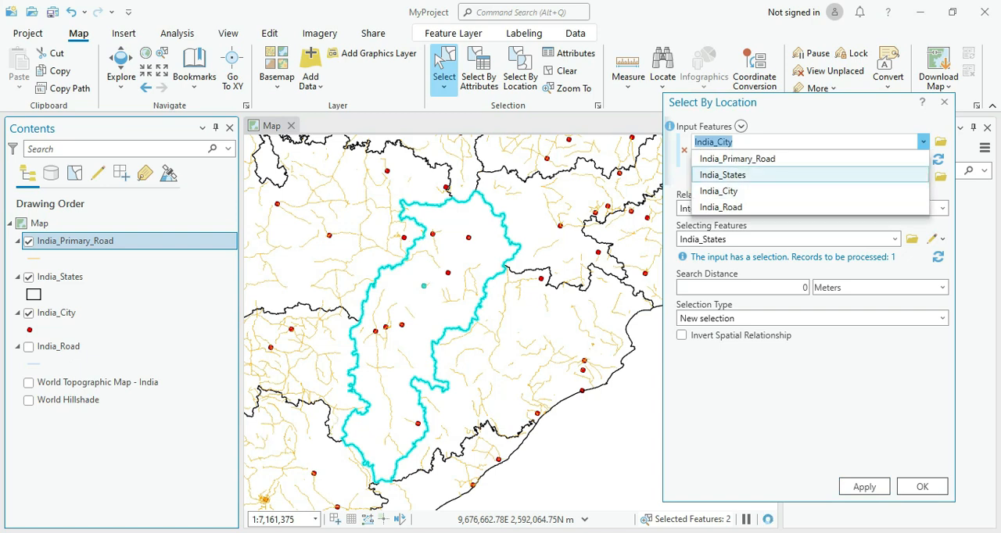
key(Return)
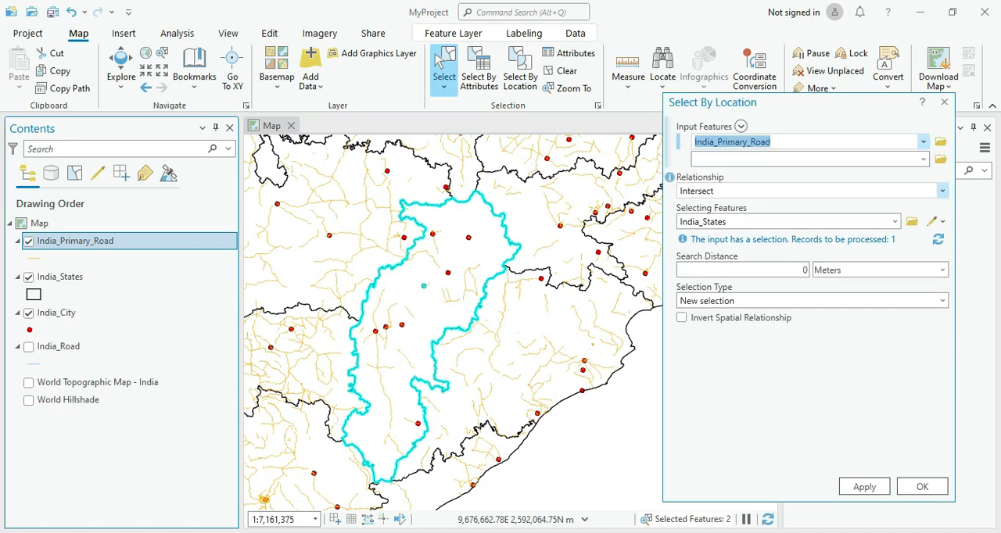
key(Tab)
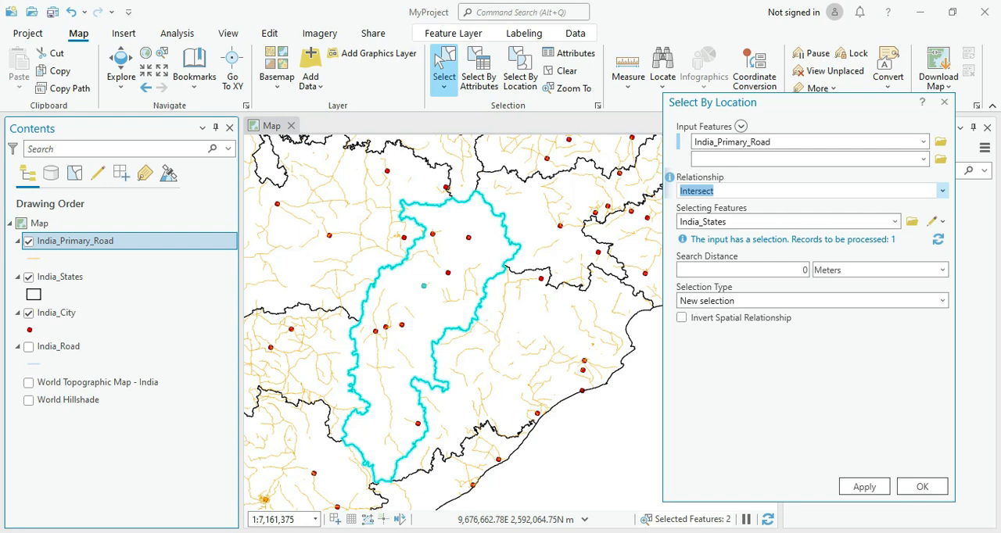
key(alt+Down)
key(Down)
key(Down)
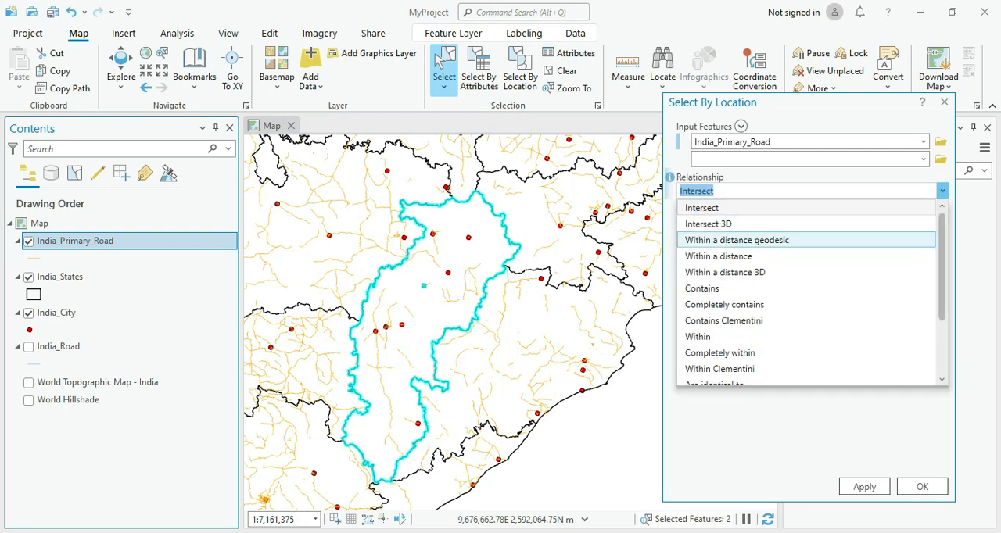
key(Down)
key(Return)
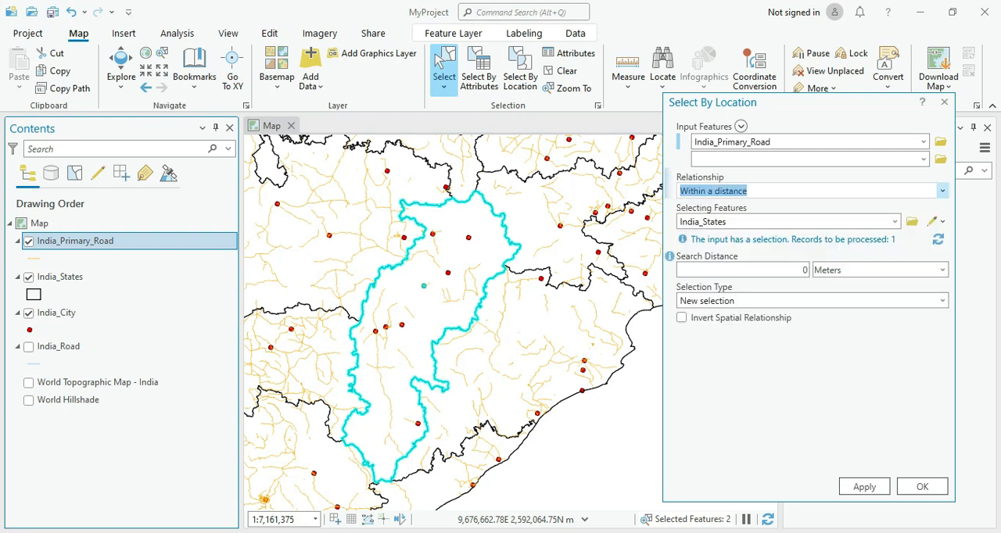
Step: Set the selecting features of the location selection to India_City
key(Tab)
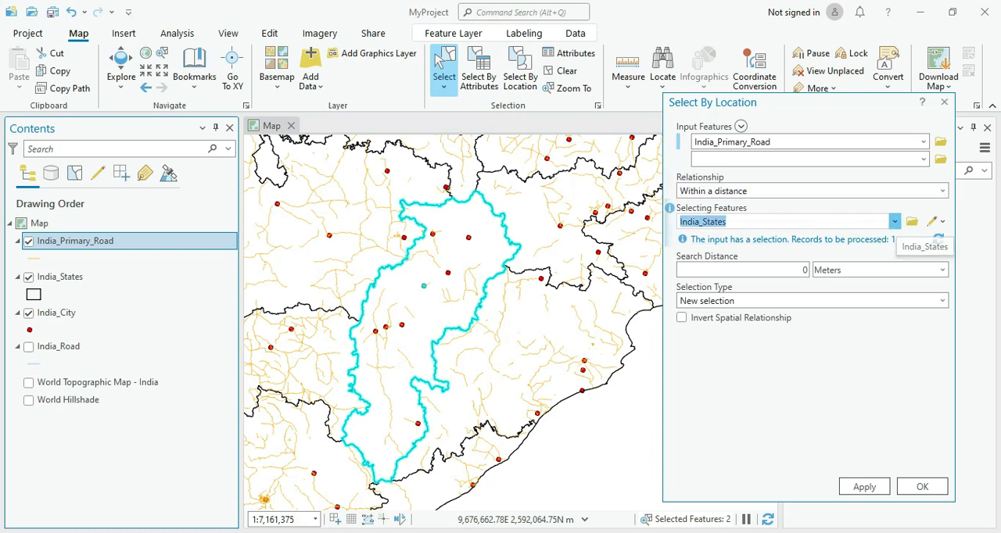
key(alt+Down)
key(Down)
key(Down)
key(Return)
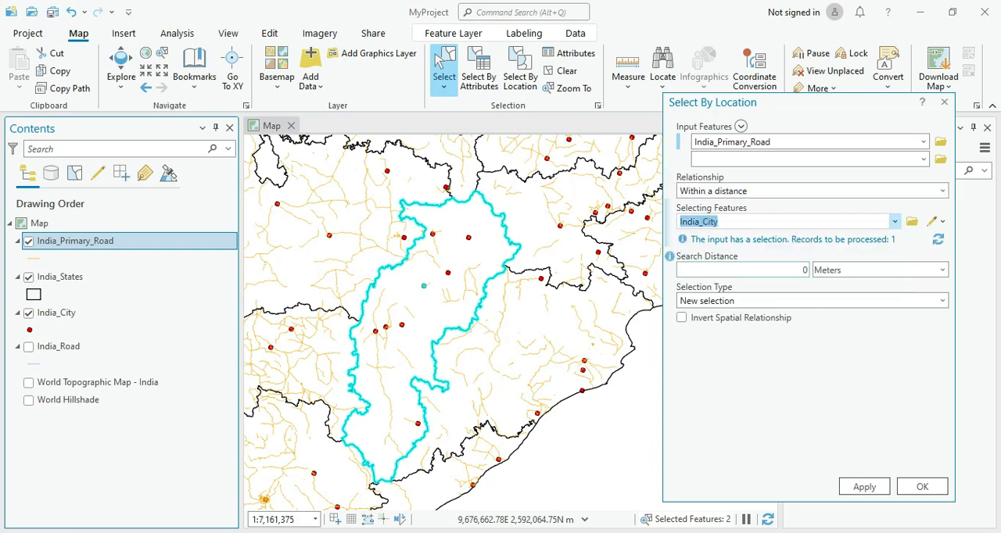
Step: Set the search distance to 100 kilometers and apply the location selection to the primary roads
key(Tab)
double_click(804, 269)
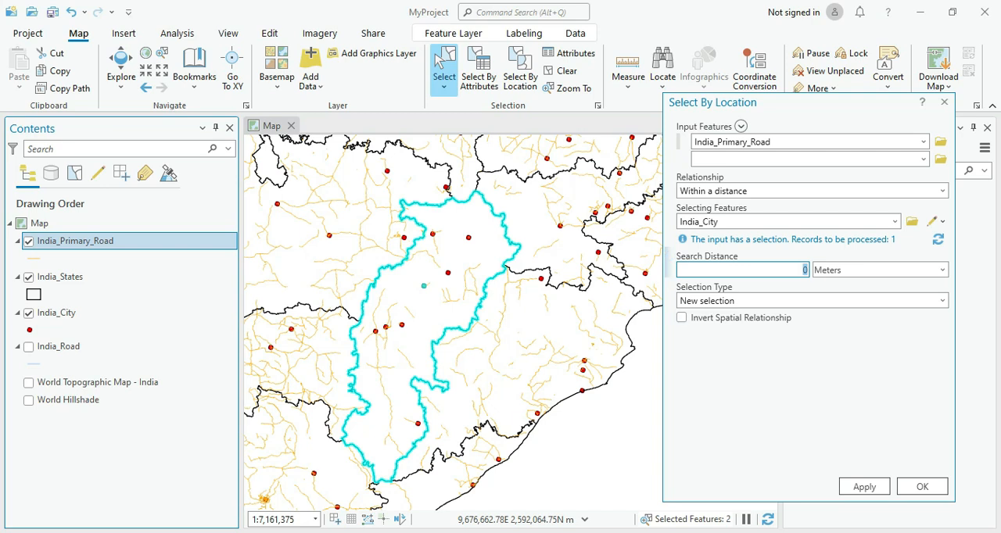
text(10)
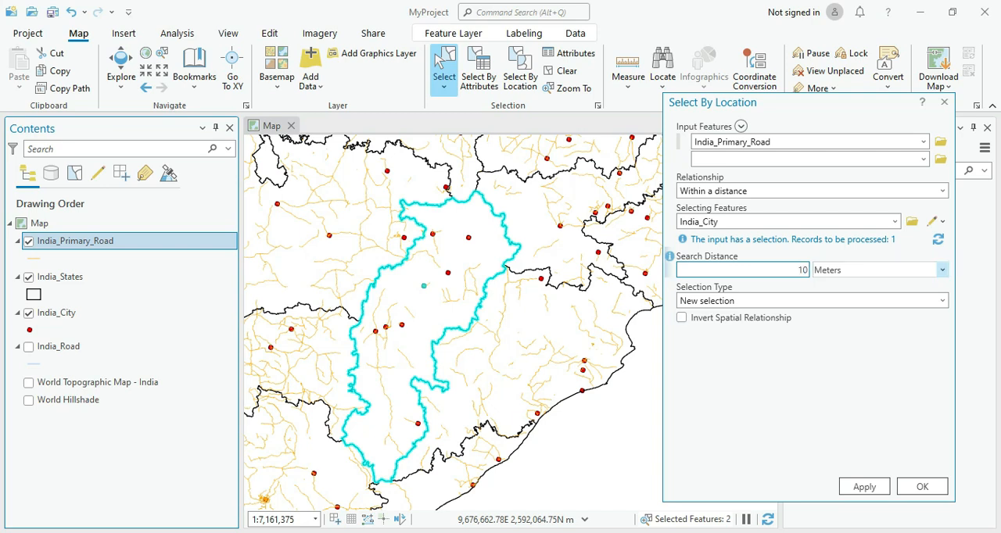
text(0)
click(942, 269)
scroll(860, 315, up, 1)
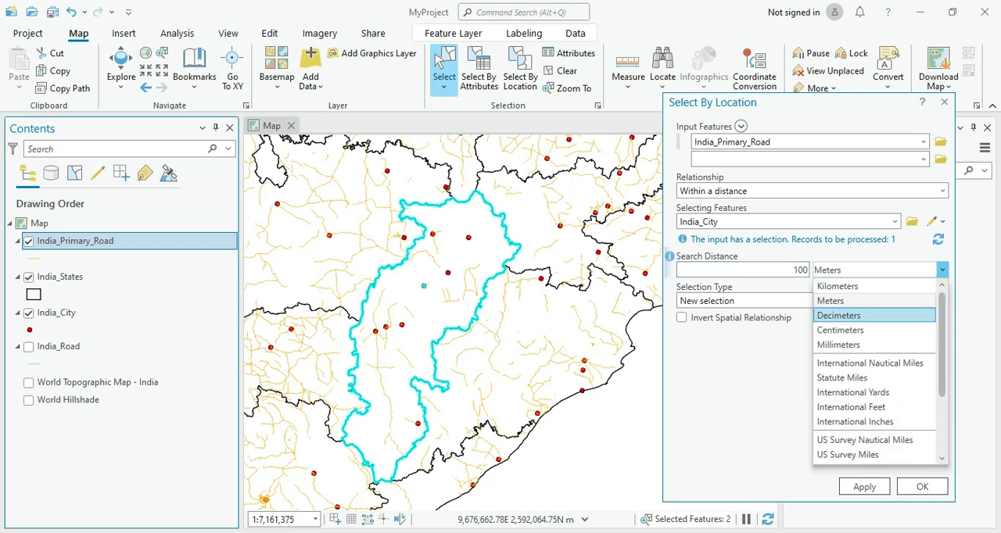
click(837, 286)
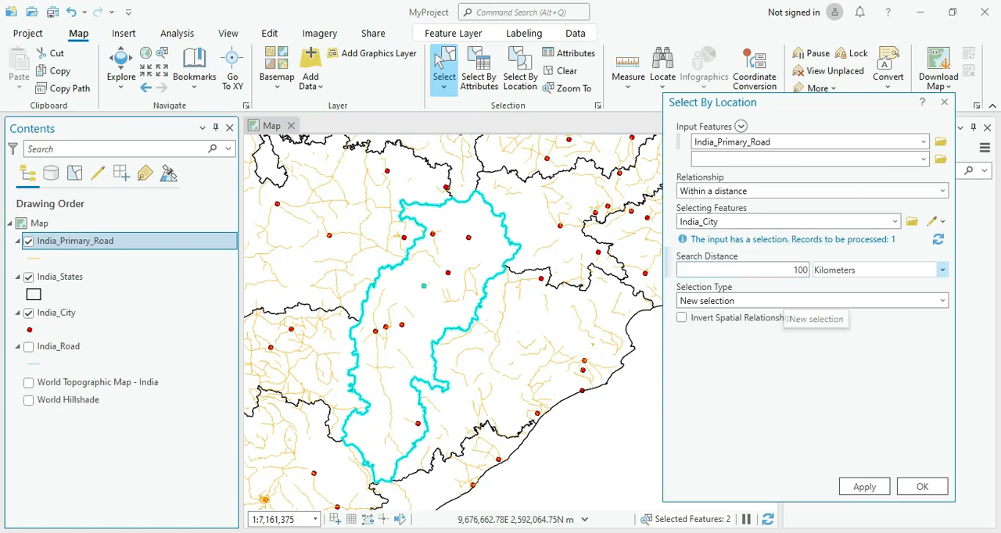
click(864, 486)
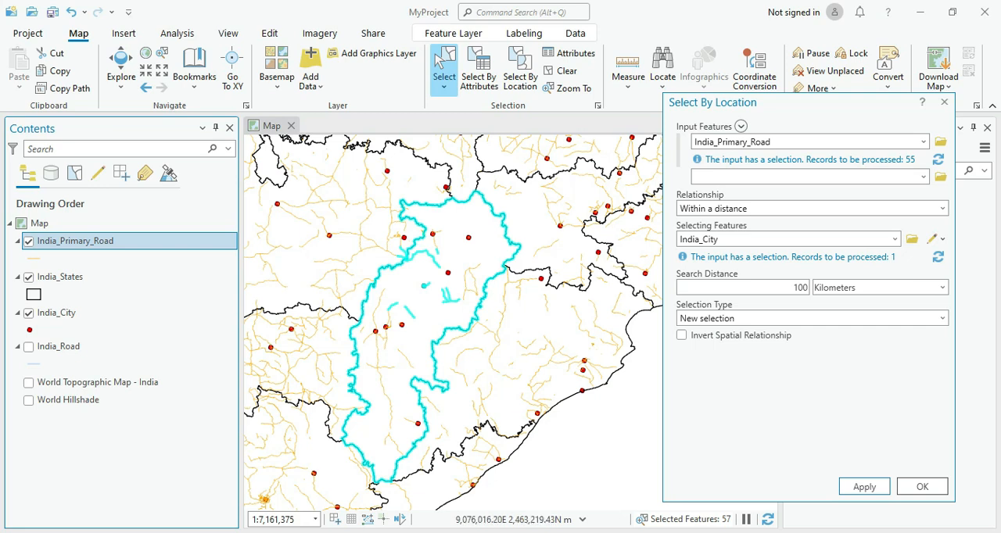
Step: Check the selected roads in the India_Primary_Road attribute table, close the table, and clear all selected features
right_click(85, 241)
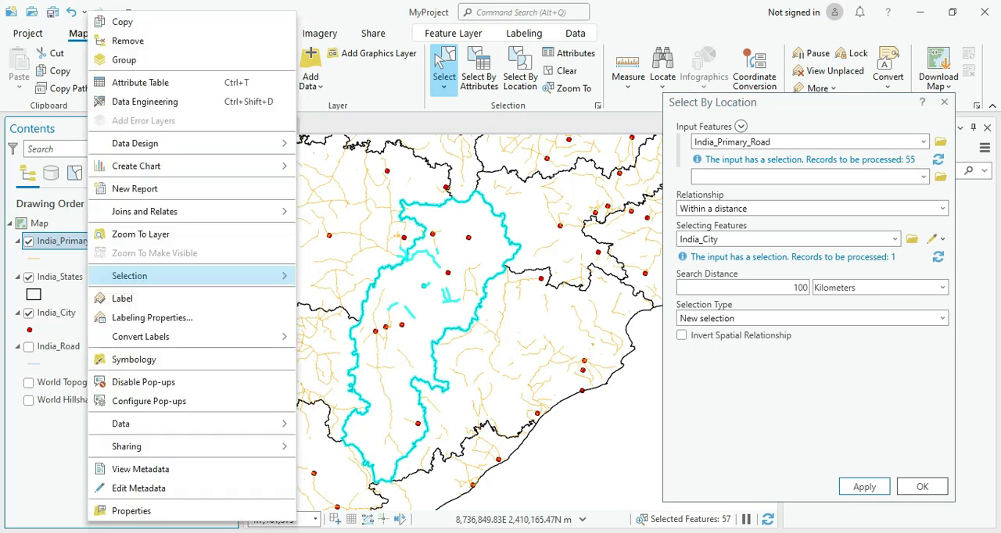
click(139, 83)
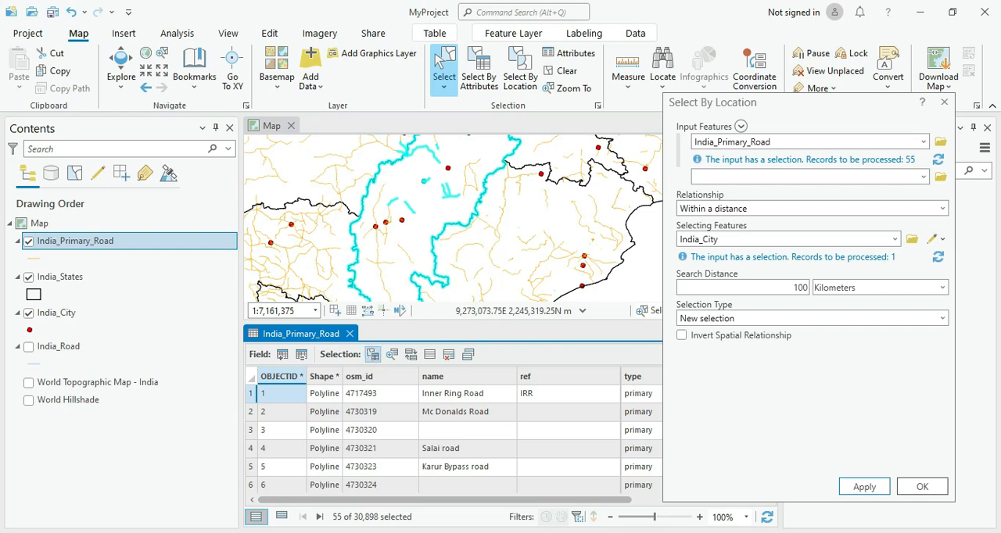
click(350, 333)
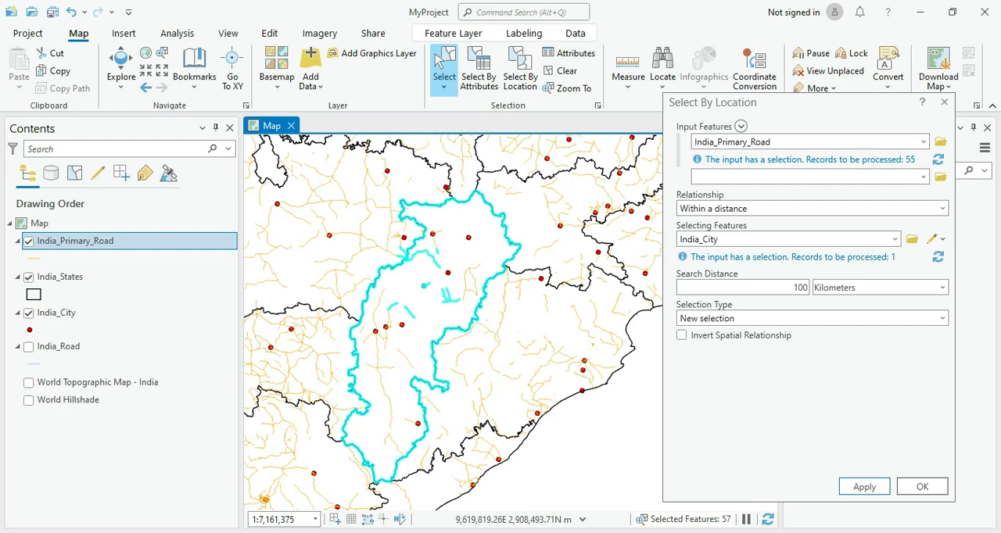
click(561, 71)
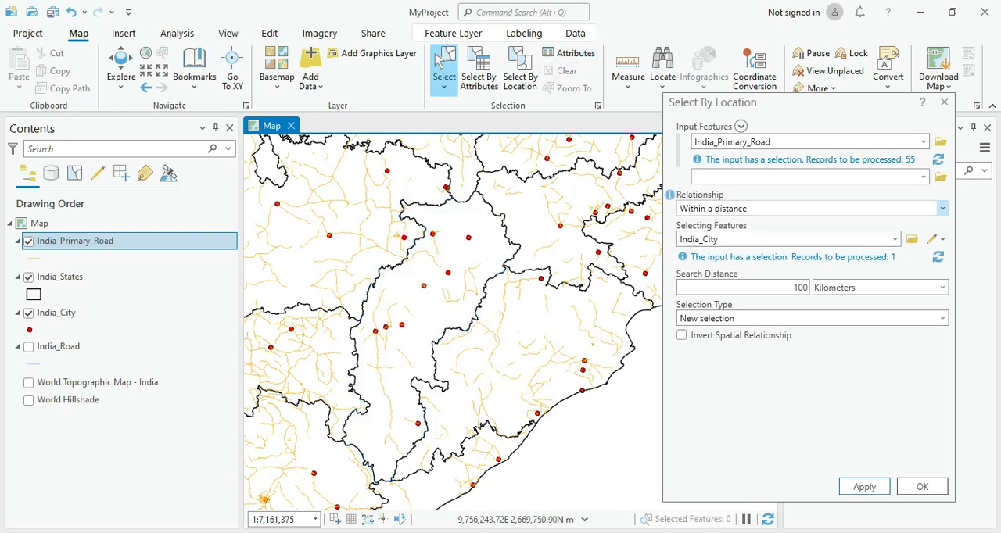
Step: Review the available spatial relationship options for the location selection, from Intersect through Have their center in, without changing the choice
click(942, 208)
scroll(805, 290, up, 2)
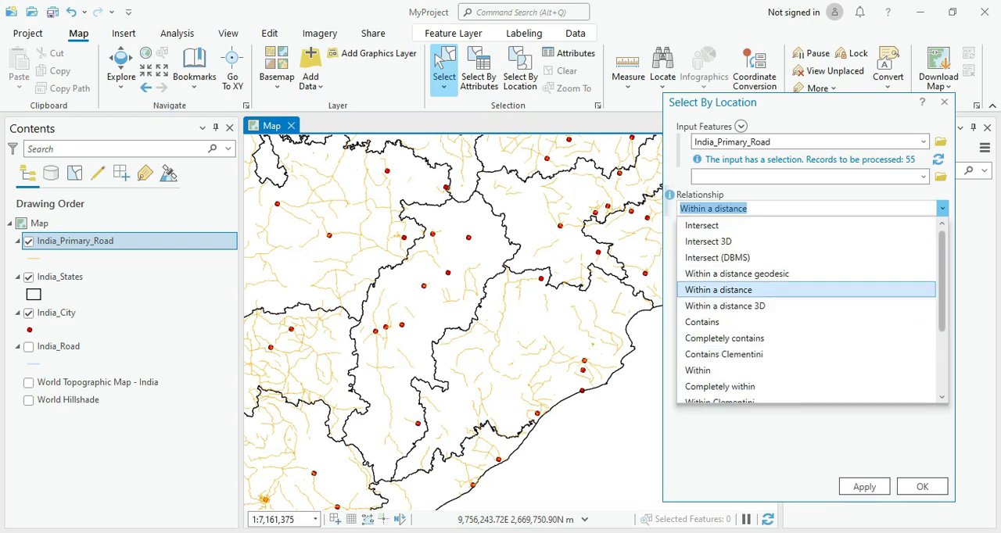
scroll(805, 290, down, 1)
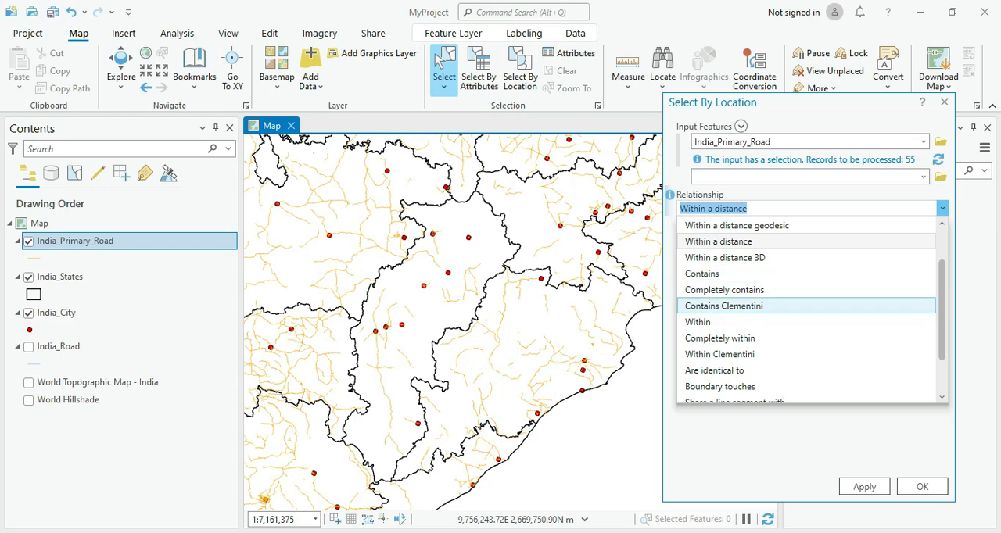
scroll(805, 329, down, 1)
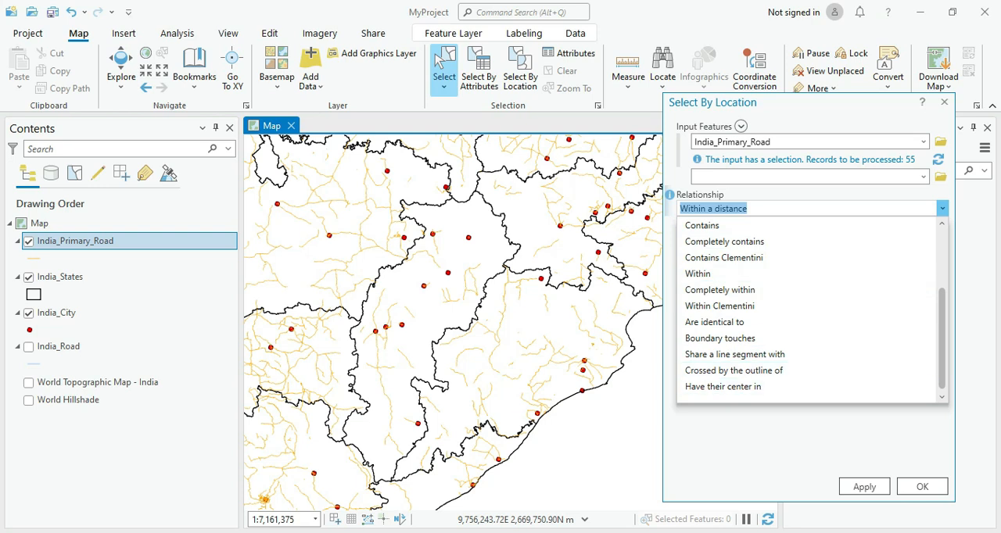
click(782, 435)
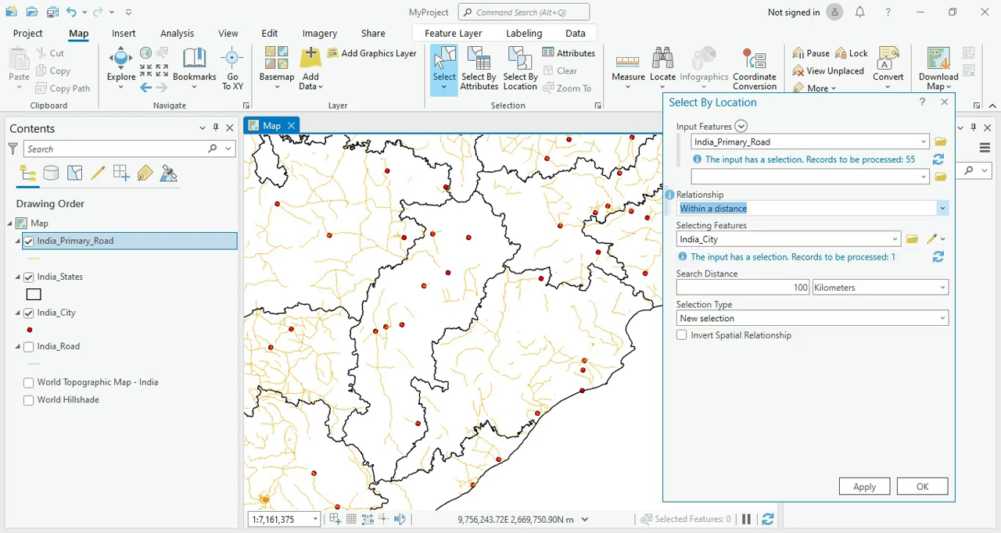
click(942, 208)
scroll(809, 306, down, 1)
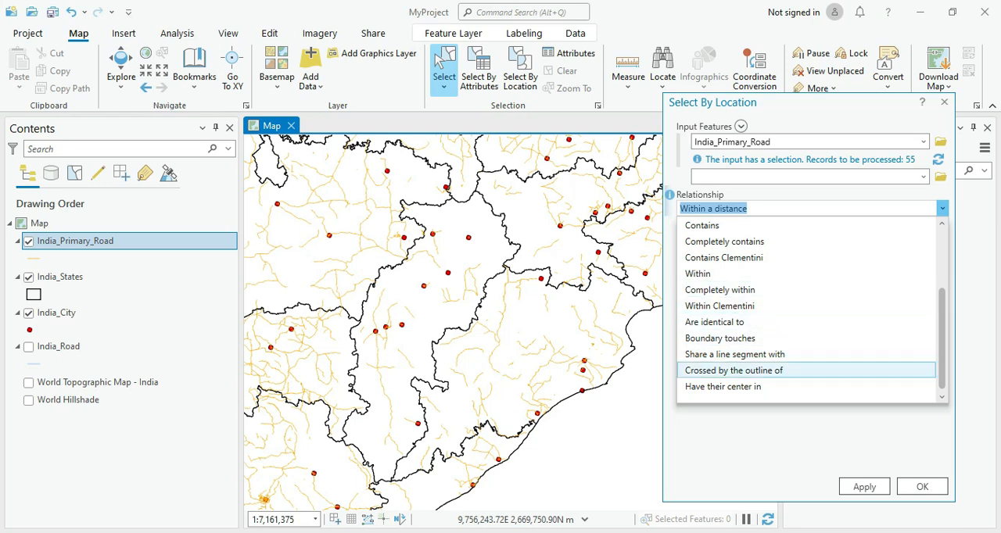
click(789, 439)
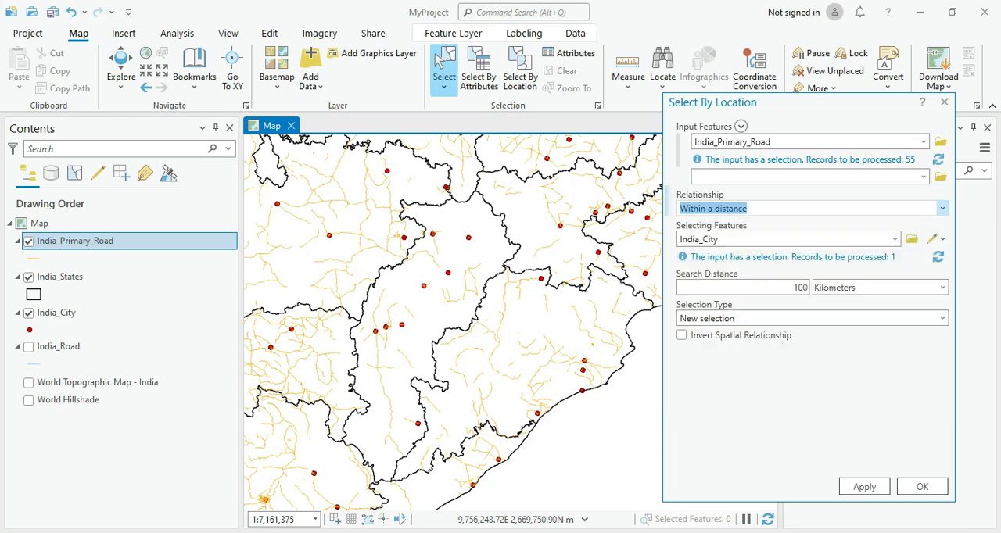